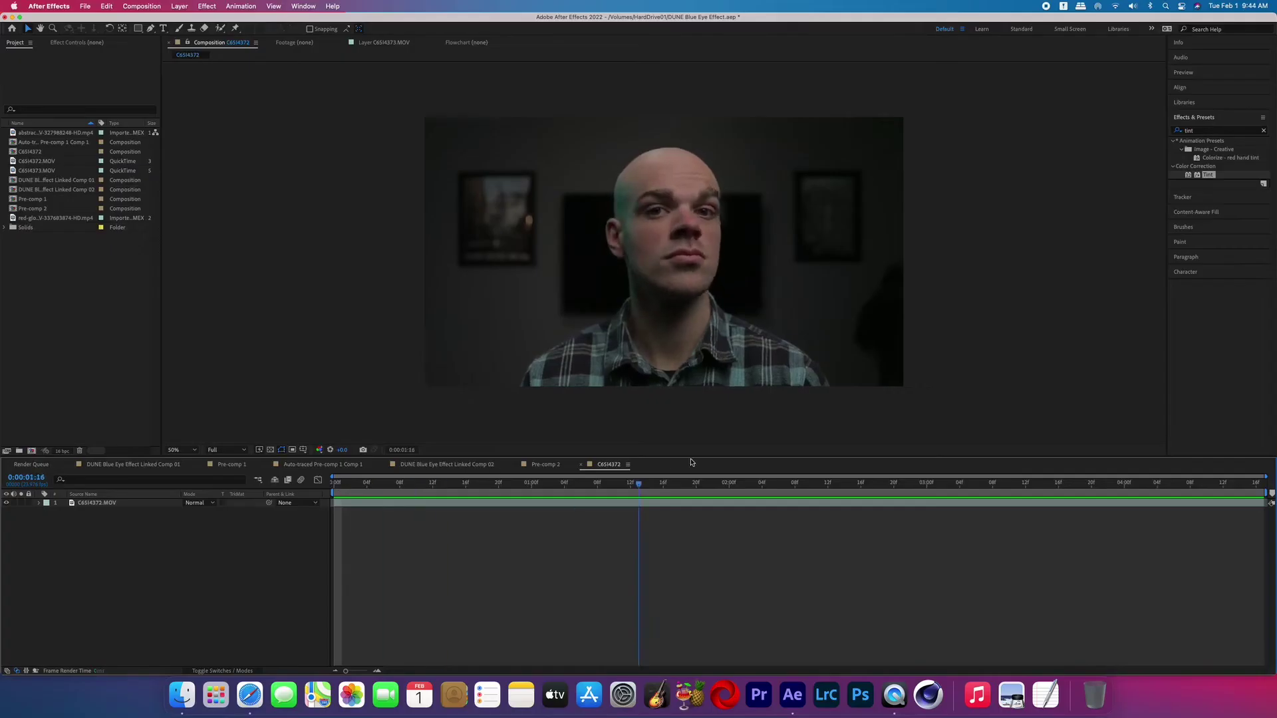
- Track the first eye by moving the track point from the lips onto it and analysing forward
{"action": "key", "text": "Home"}
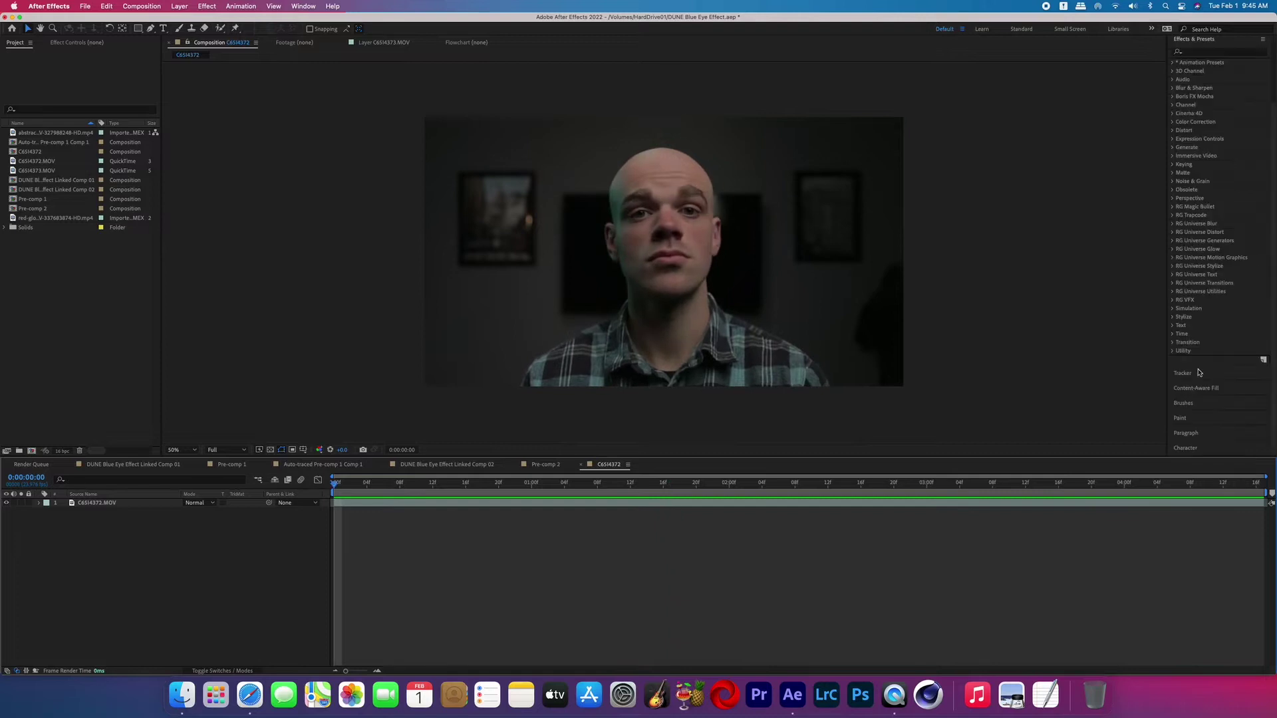
{"action": "left_click", "coordinate": [1182, 197]}
{"action": "left_click", "coordinate": [1194, 161]}
{"action": "left_click_drag", "start_coordinate": [670, 240], "coordinate": [712, 144]}
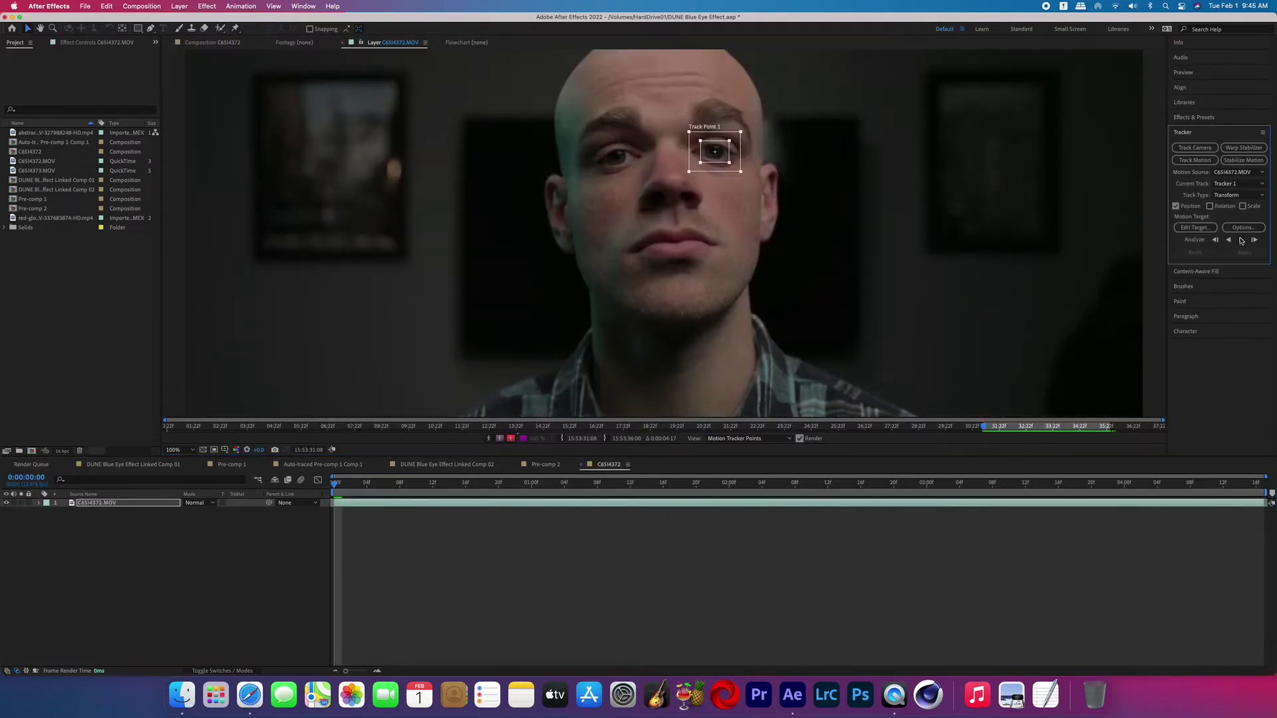
{"action": "left_click", "coordinate": [1241, 240]}
- Add a null object layer named 'Left Eye'
{"action": "left_click", "coordinate": [180, 6]}
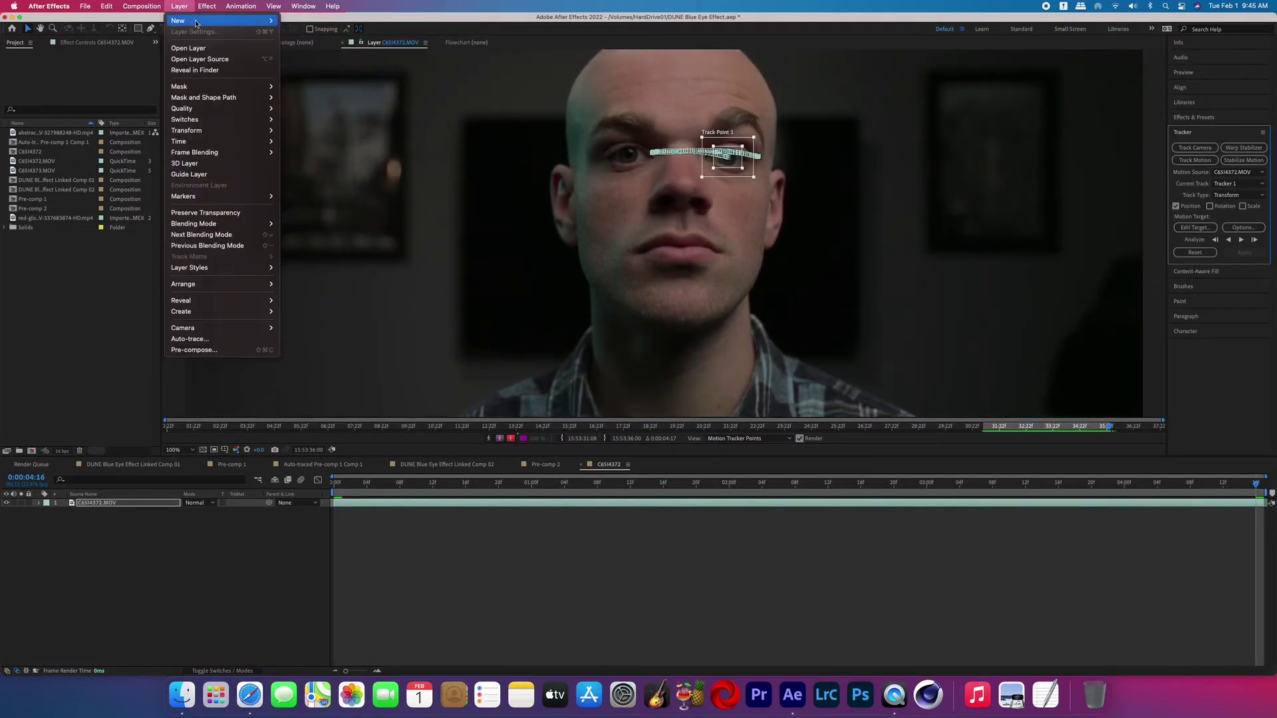
{"action": "mouse_move", "coordinate": [220, 21]}
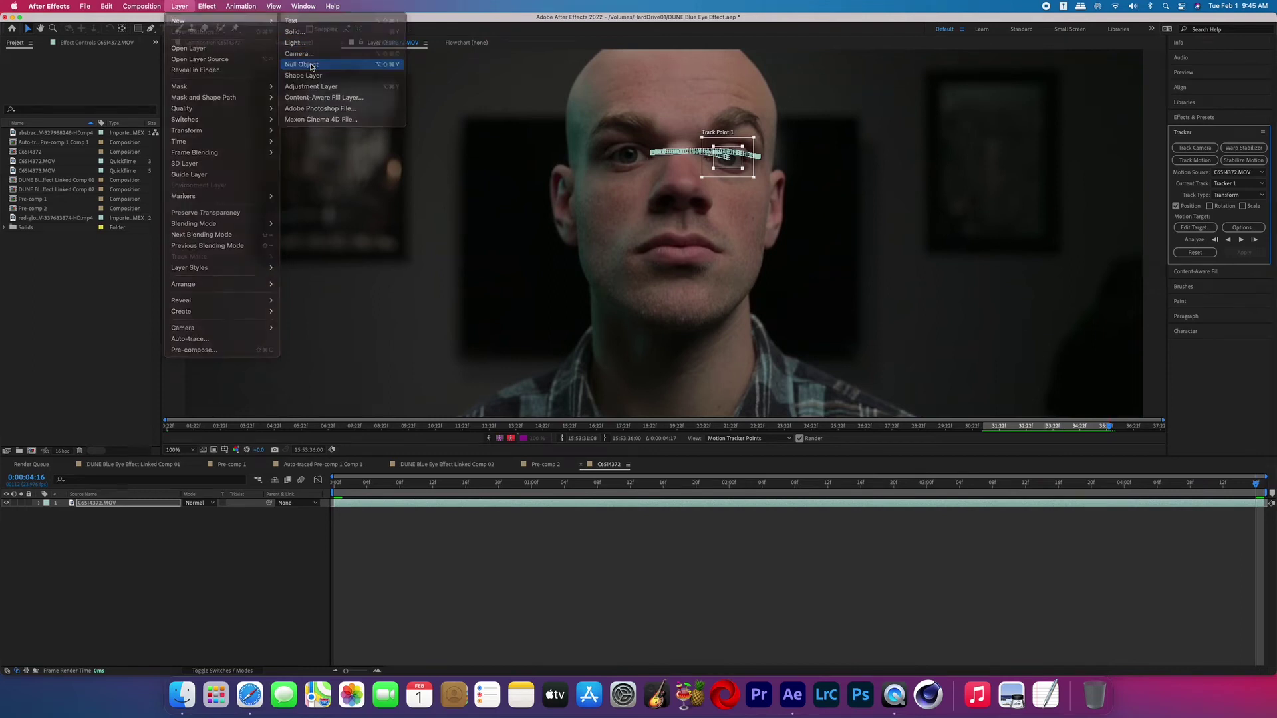
{"action": "left_click", "coordinate": [310, 65]}
{"action": "key", "text": "Return"}
{"action": "type", "text": "Left Eye"}
{"action": "key", "text": "Return"}
- Apply Tracker 1's motion to Left Eye as edit target, then place a track point on the other eye
{"action": "left_click", "coordinate": [1238, 212]}
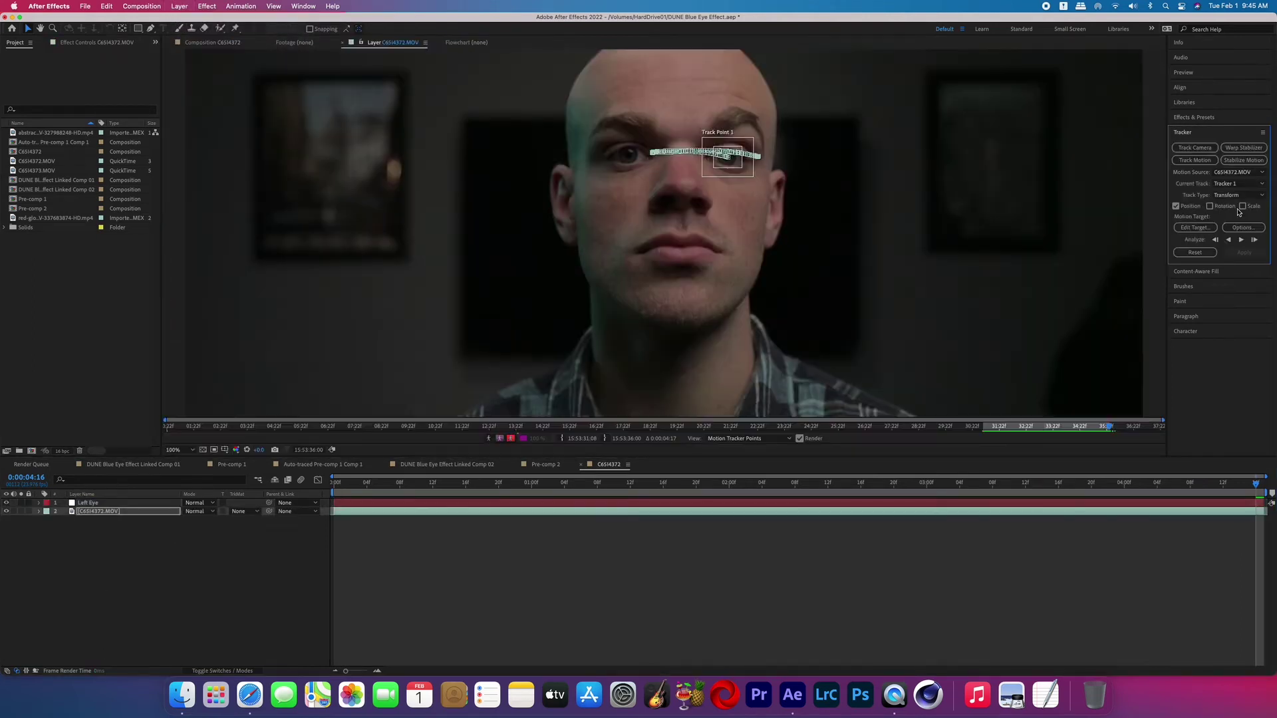
{"action": "left_click", "coordinate": [1195, 228]}
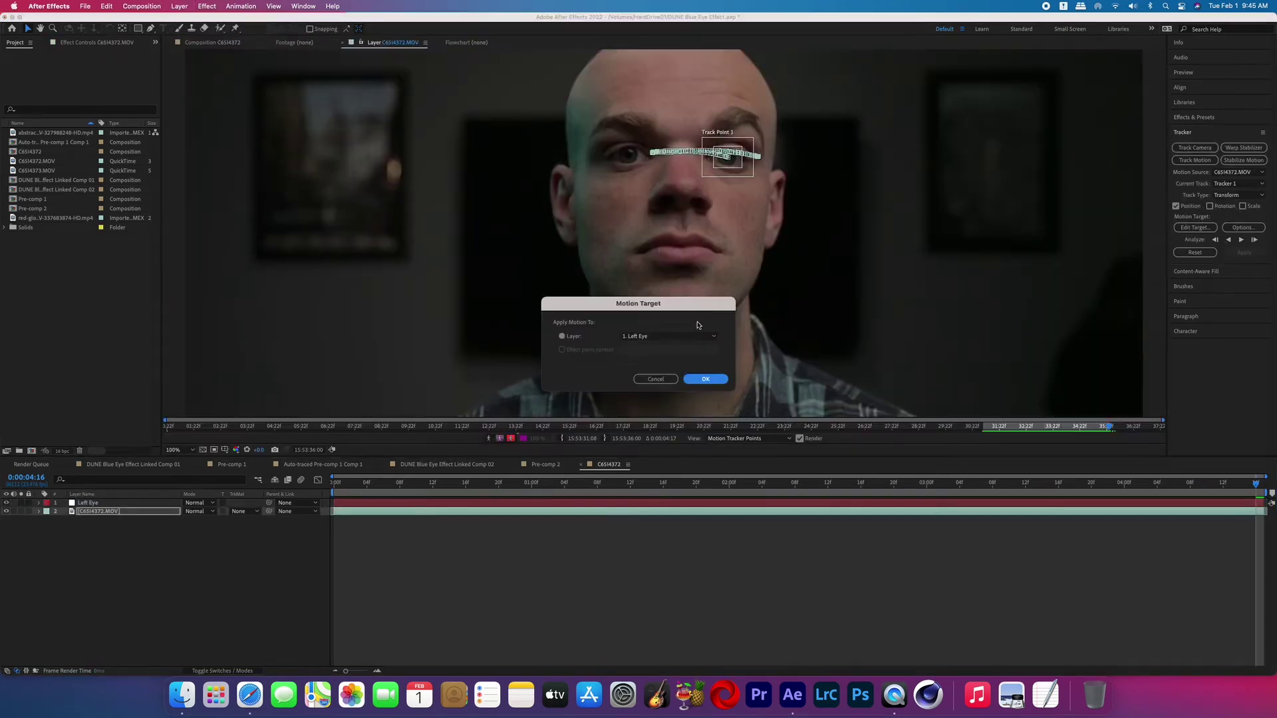
{"action": "left_click", "coordinate": [709, 378]}
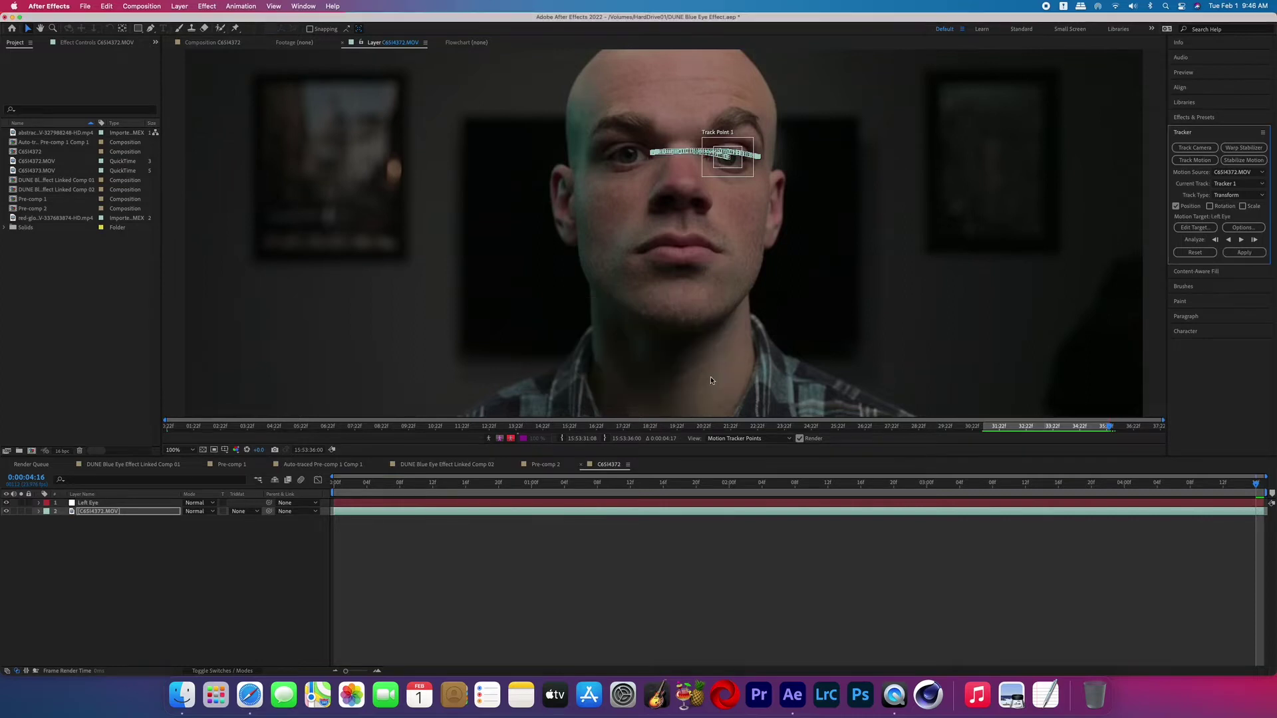
{"action": "left_click", "coordinate": [1244, 253]}
{"action": "left_click", "coordinate": [674, 360]}
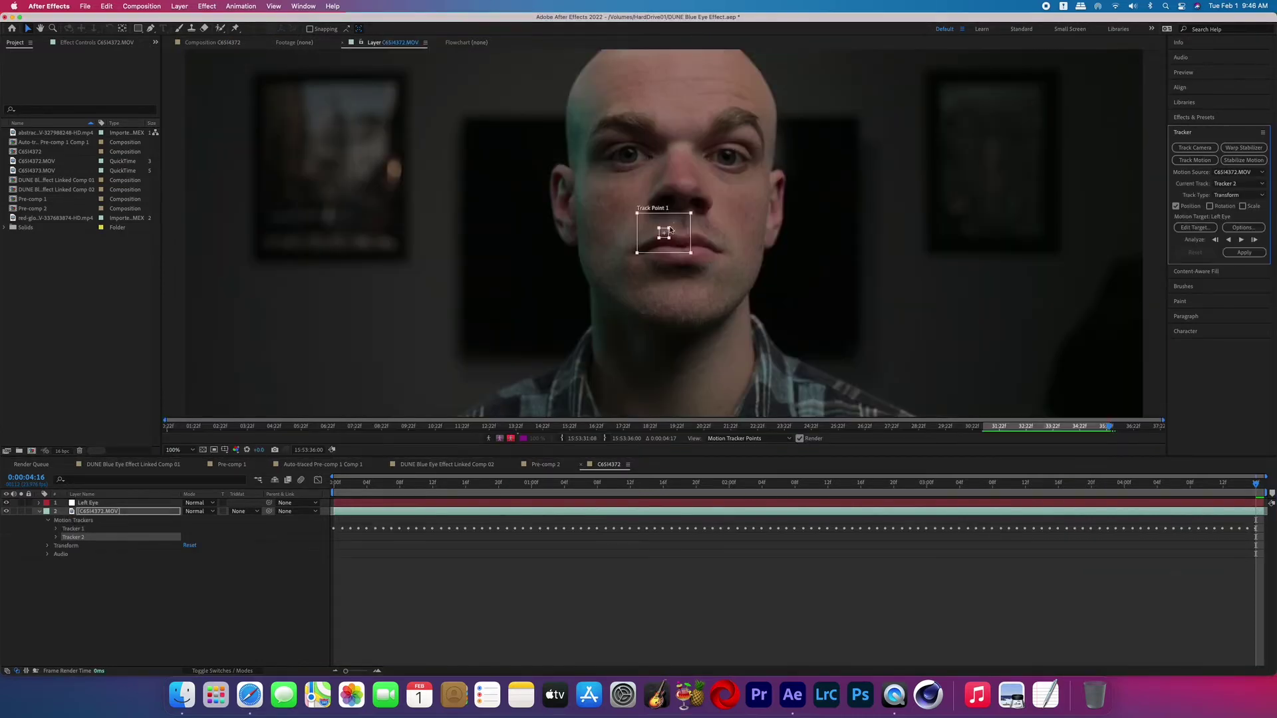
{"action": "left_click_drag", "start_coordinate": [665, 226], "coordinate": [635, 146]}
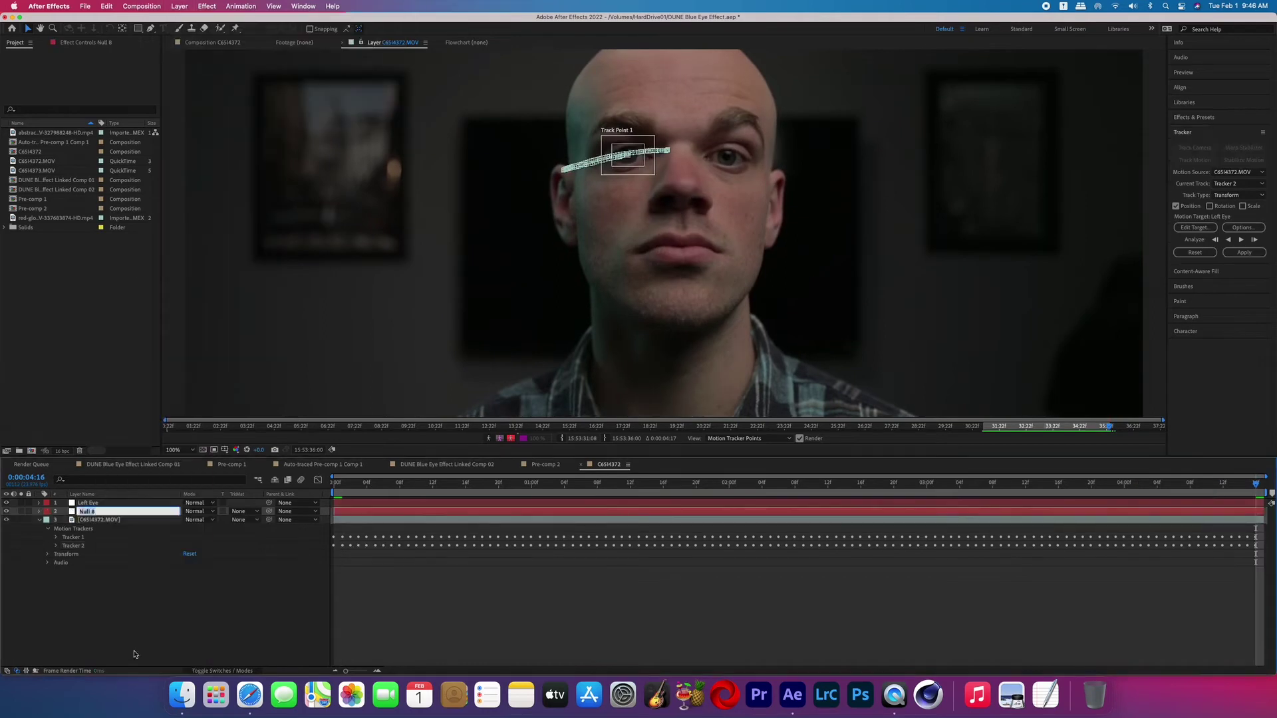
{"action": "key", "text": "Return"}
- Add a new adjustment layer to the composition
{"action": "left_click", "coordinate": [179, 7]}
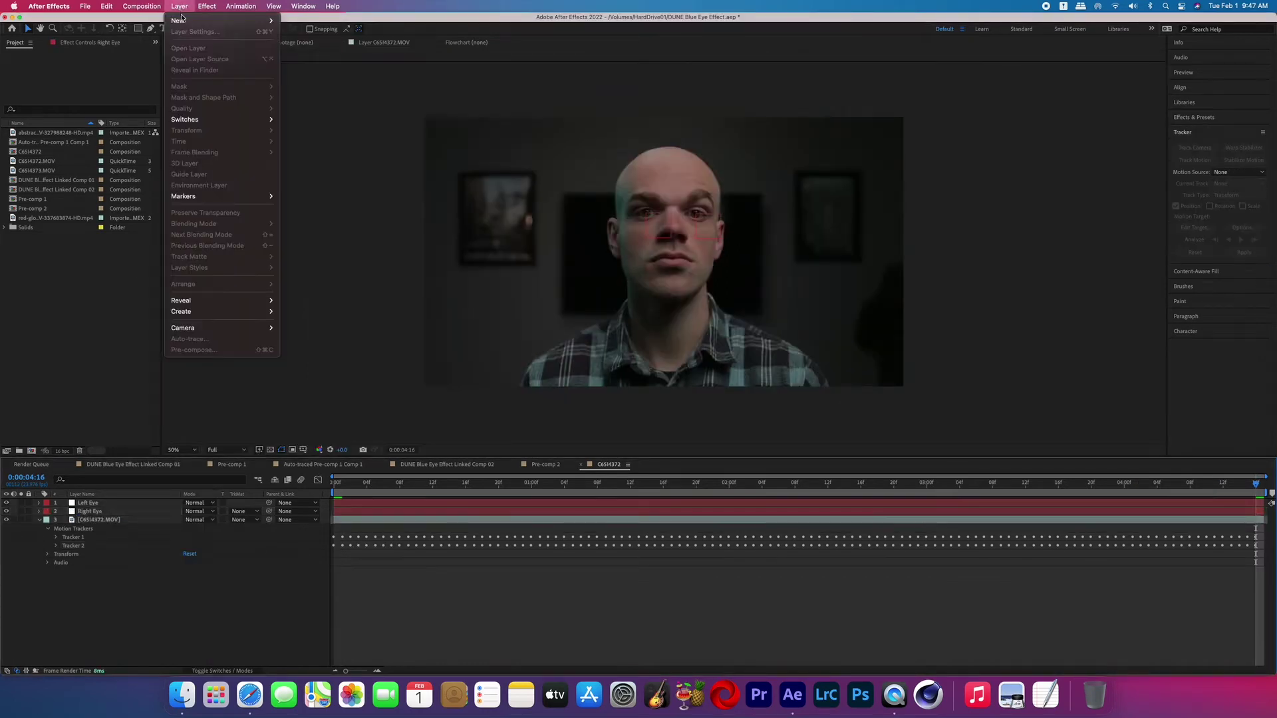
{"action": "mouse_move", "coordinate": [178, 21]}
{"action": "left_click", "coordinate": [310, 87]}
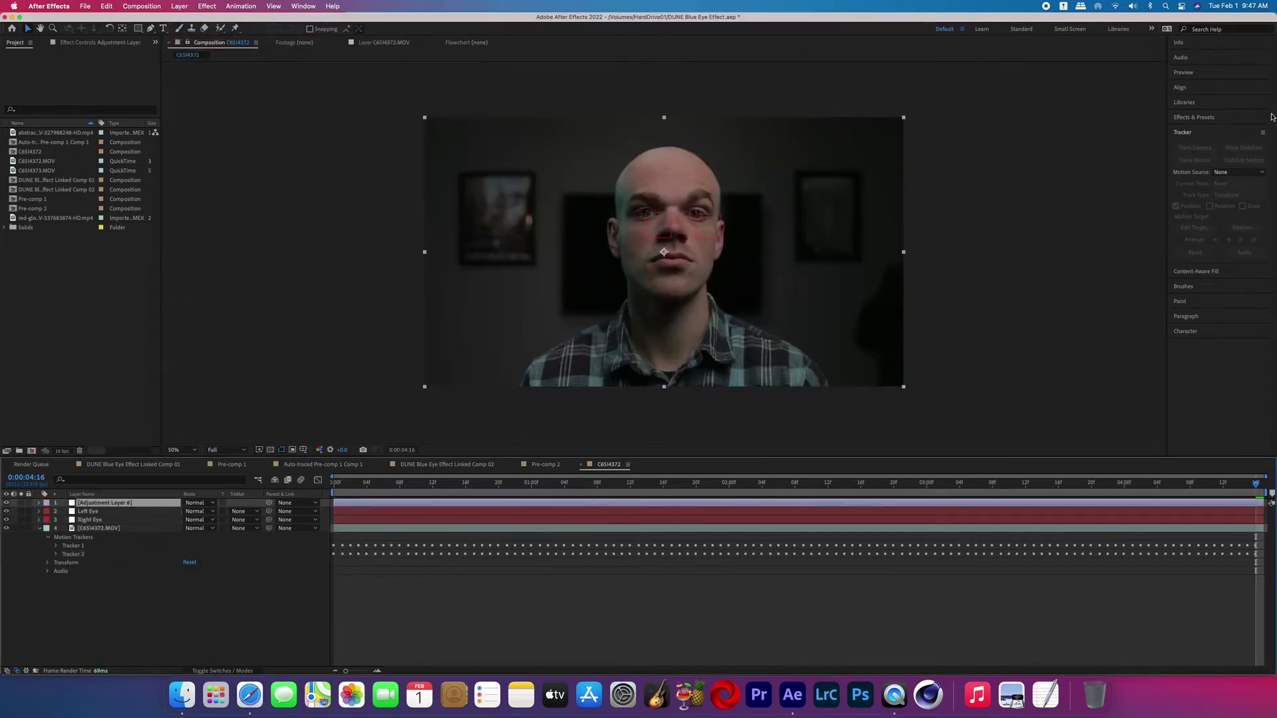
- Apply the Tint effect from Effects & Presets to the adjustment layer
{"action": "left_click", "coordinate": [1194, 117]}
{"action": "left_click", "coordinate": [1217, 131]}
{"action": "type", "text": "tint"}
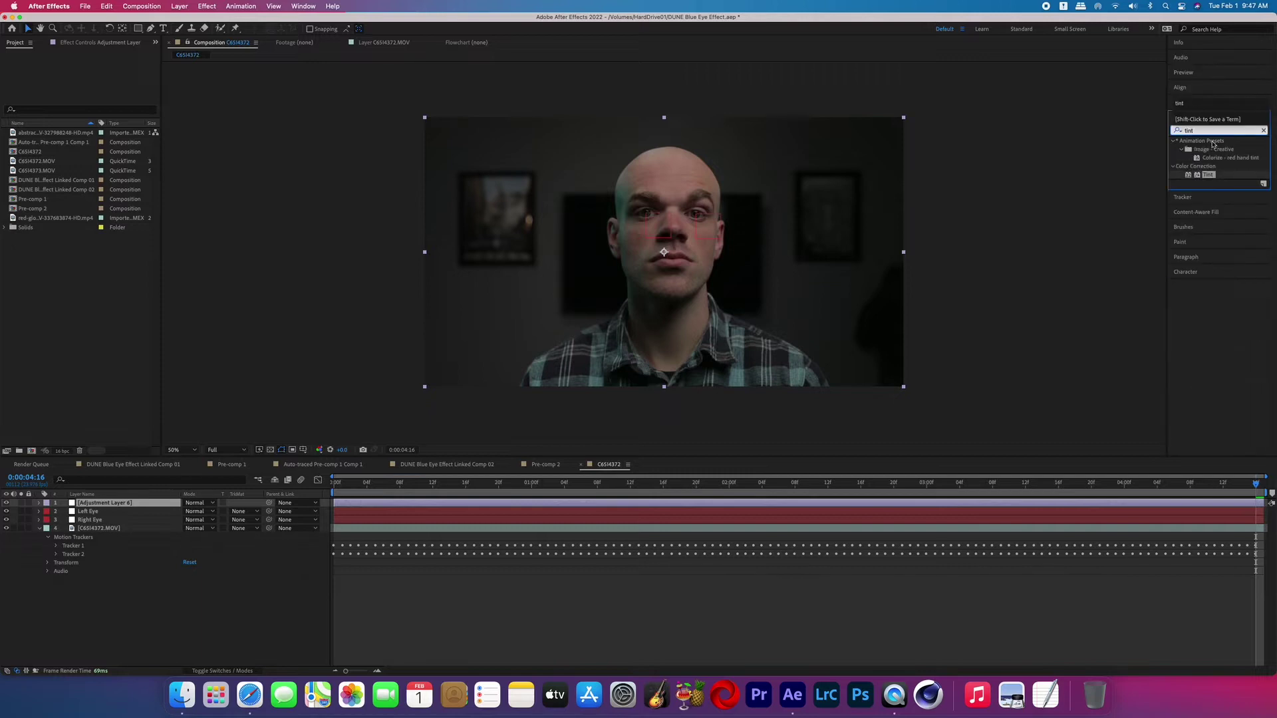
{"action": "left_click", "coordinate": [1216, 175]}
{"action": "left_click_drag", "start_coordinate": [885, 504], "coordinate": [884, 506]}
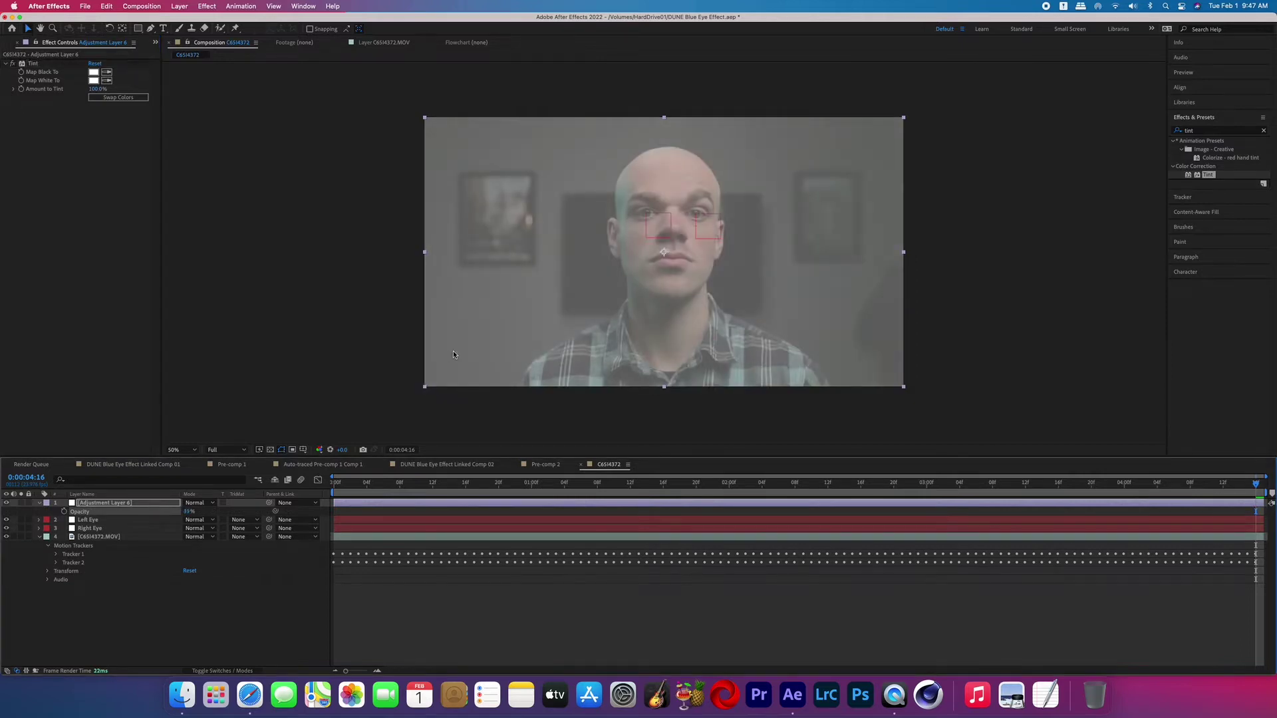
{"action": "key", "text": "period"}
{"action": "key", "text": "period"}
{"action": "key", "text": "period"}
{"action": "key", "text": "period"}
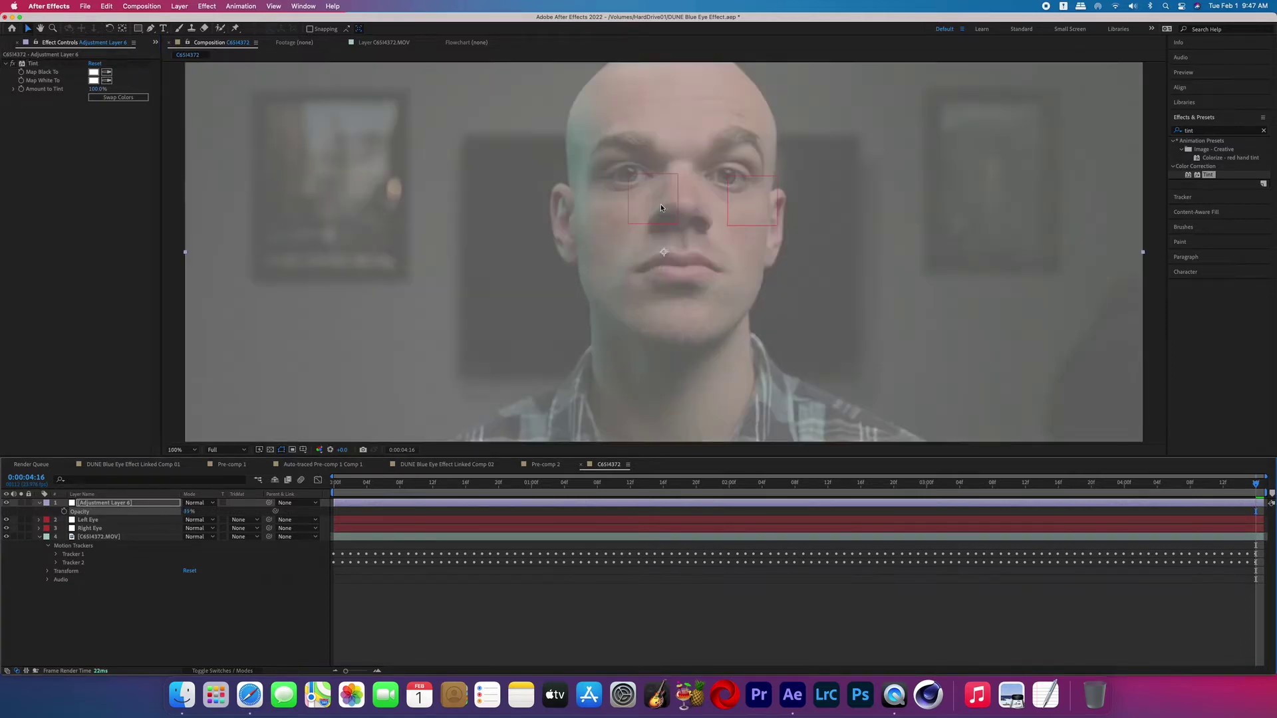
{"action": "left_click_drag", "start_coordinate": [711, 145], "coordinate": [679, 286]}
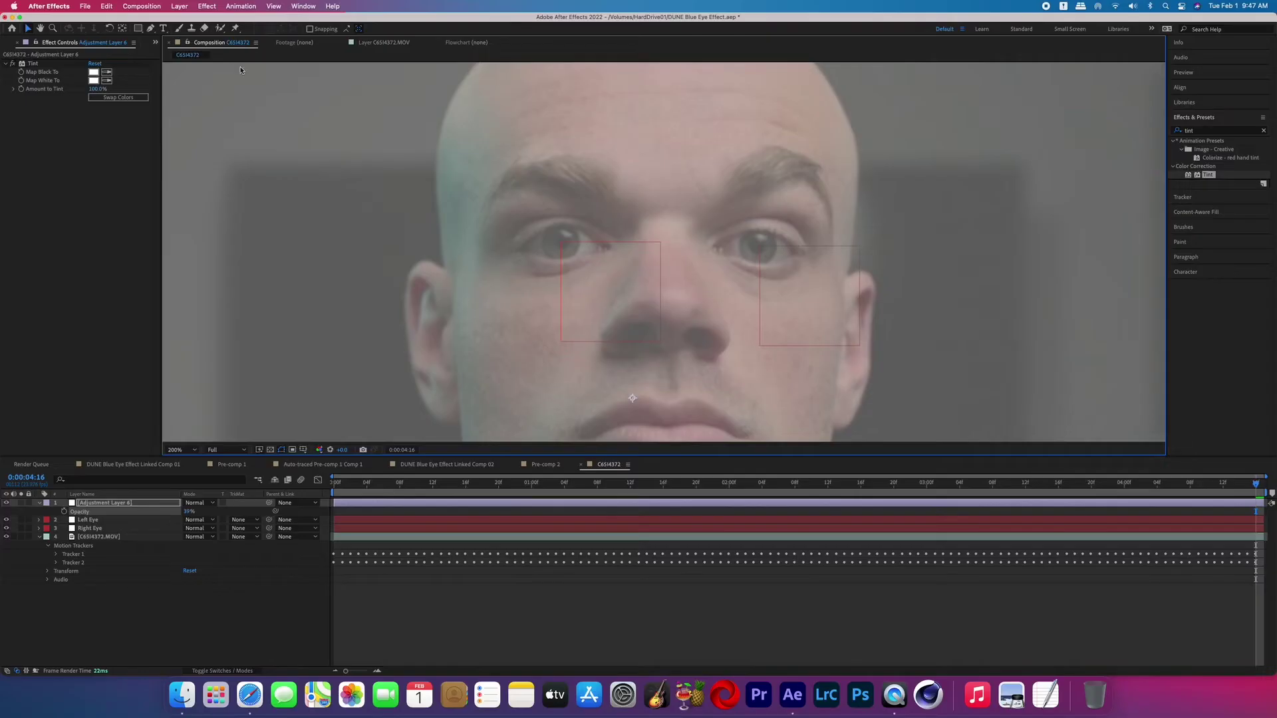
- Draw a closed Pen mask around the eye white, keyframe its Mask Path, and feather it 2 pixels
{"action": "left_click", "coordinate": [151, 29]}
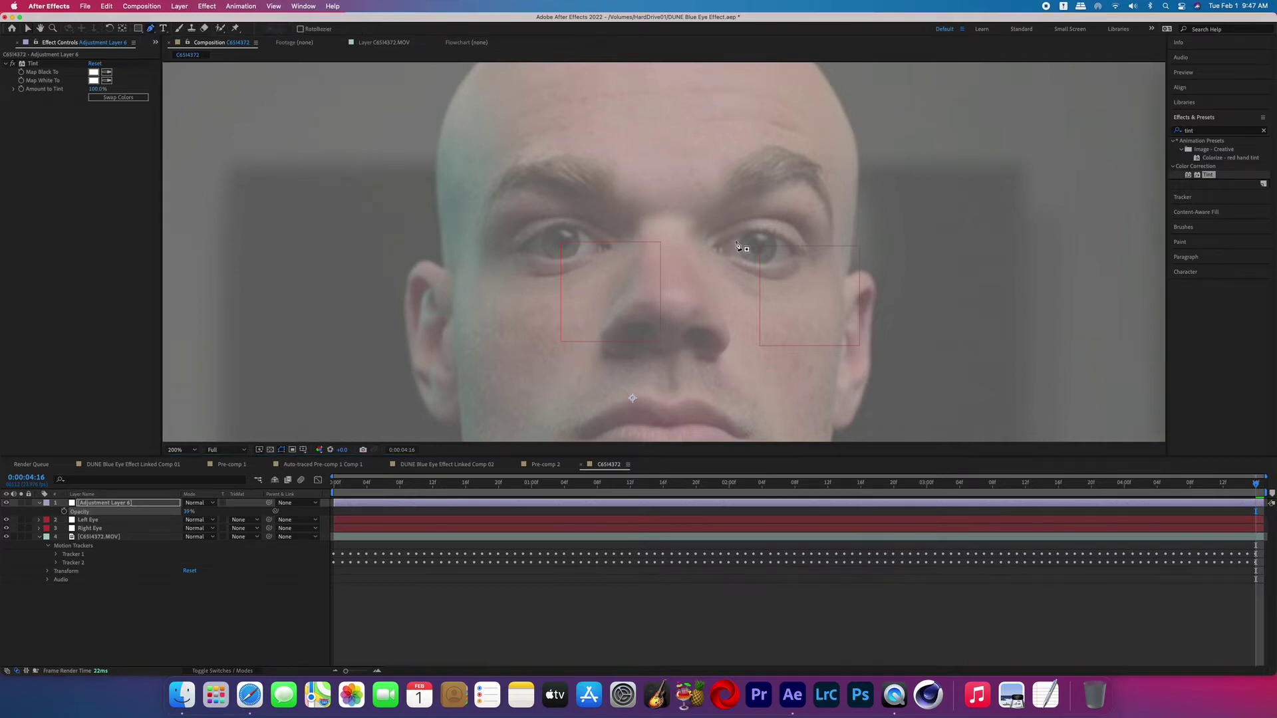
{"action": "left_click", "coordinate": [793, 254]}
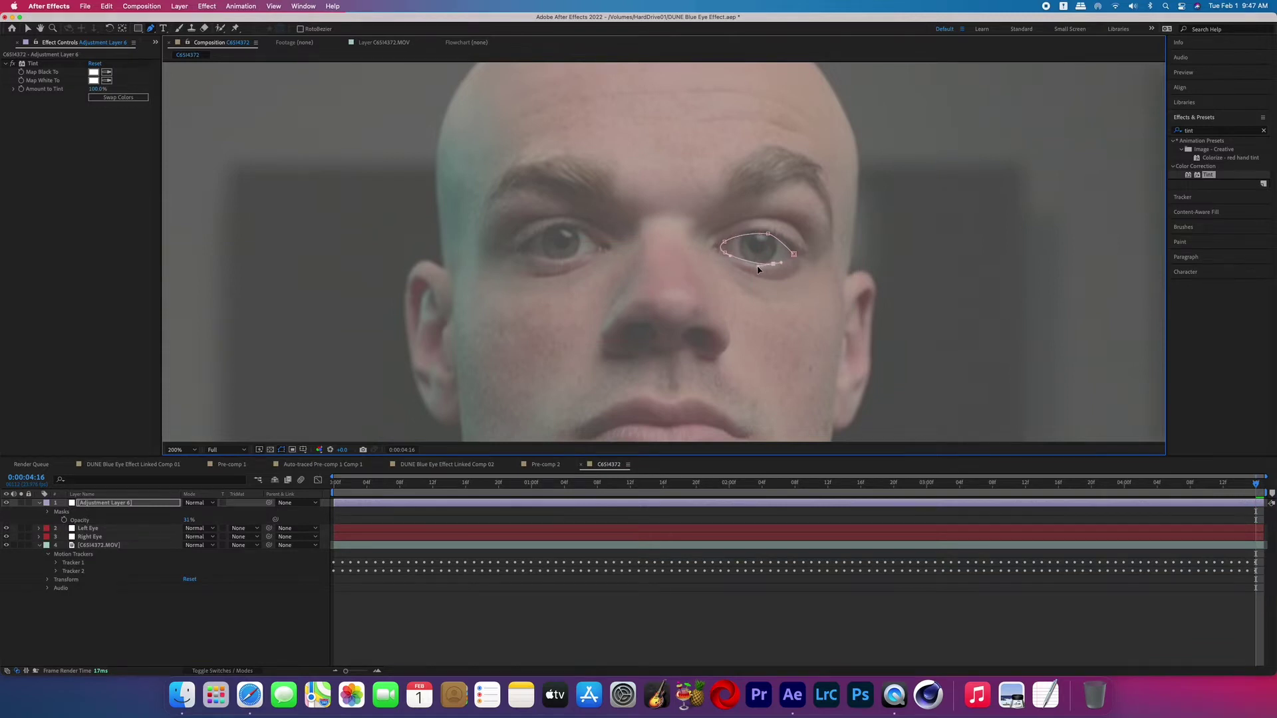
{"action": "left_click", "coordinate": [793, 254]}
{"action": "key", "text": "m"}
{"action": "key", "text": "m"}
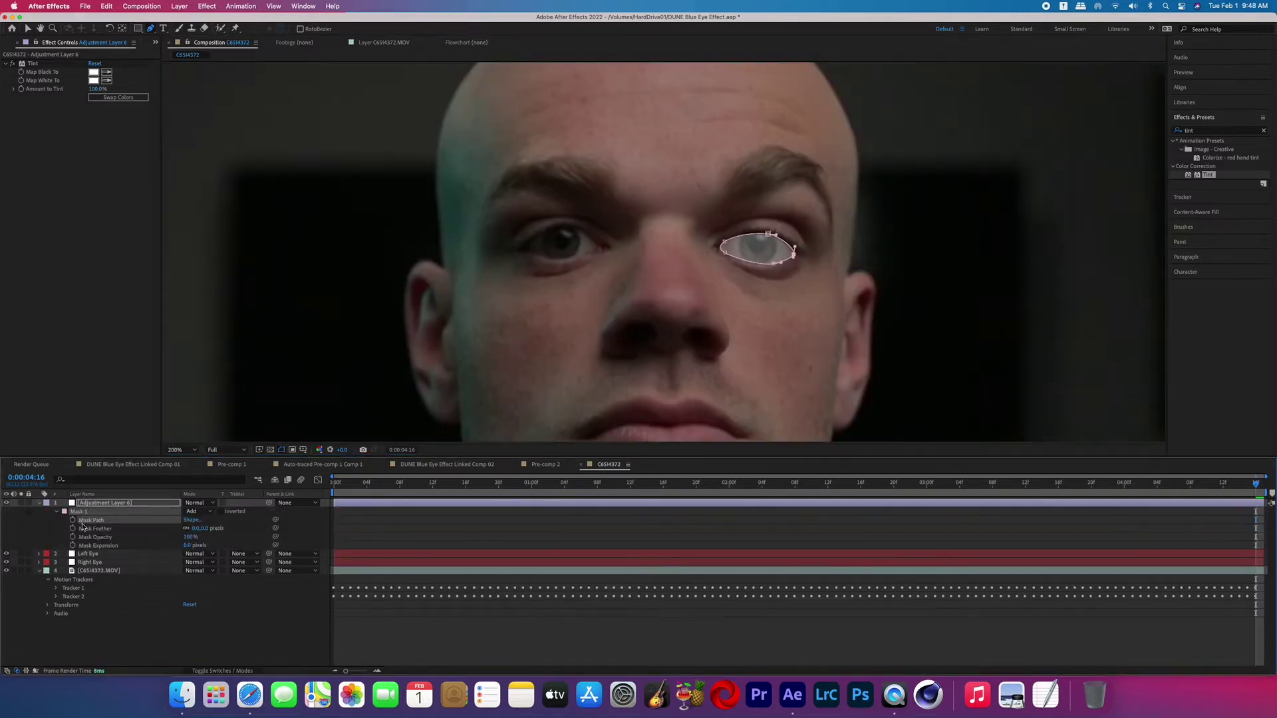
{"action": "left_click", "coordinate": [73, 520]}
{"action": "type", "text": "2"}
{"action": "key", "text": "Return"}
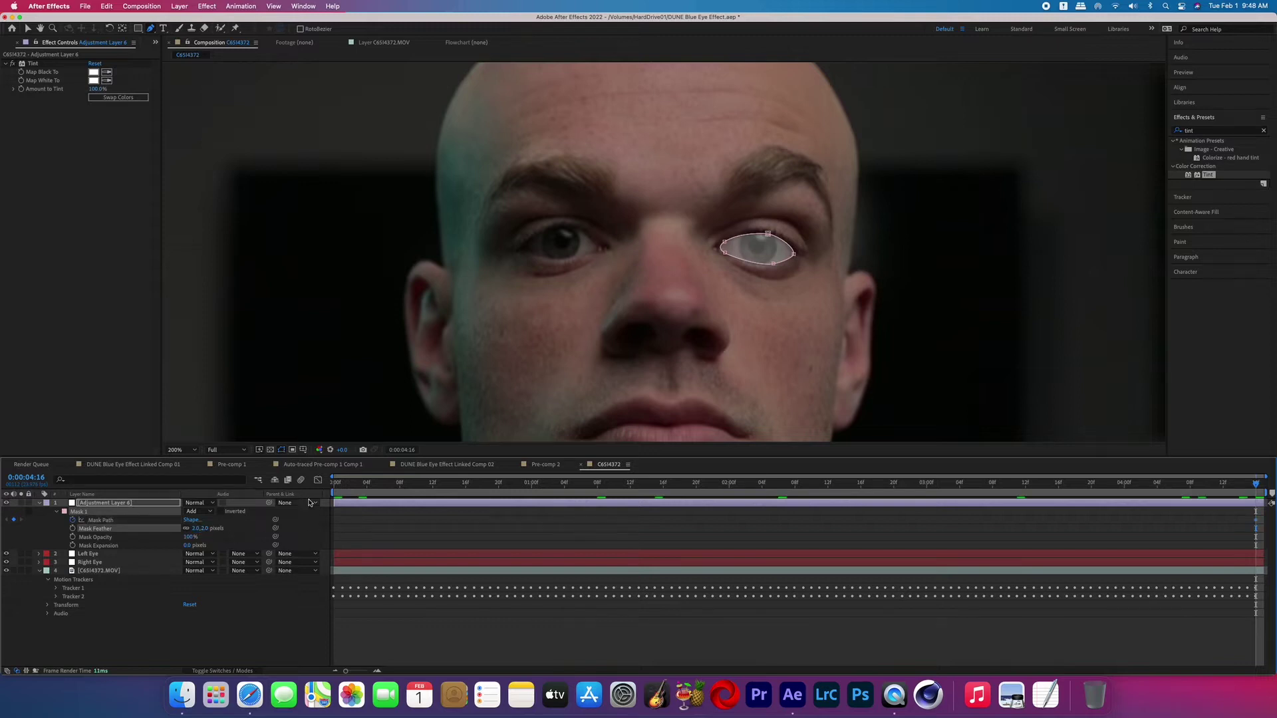
- Parent the adjustment layer to Left Eye, reshape the mask at frame 22, and set Opacity 100%
{"action": "left_click", "coordinate": [309, 502]}
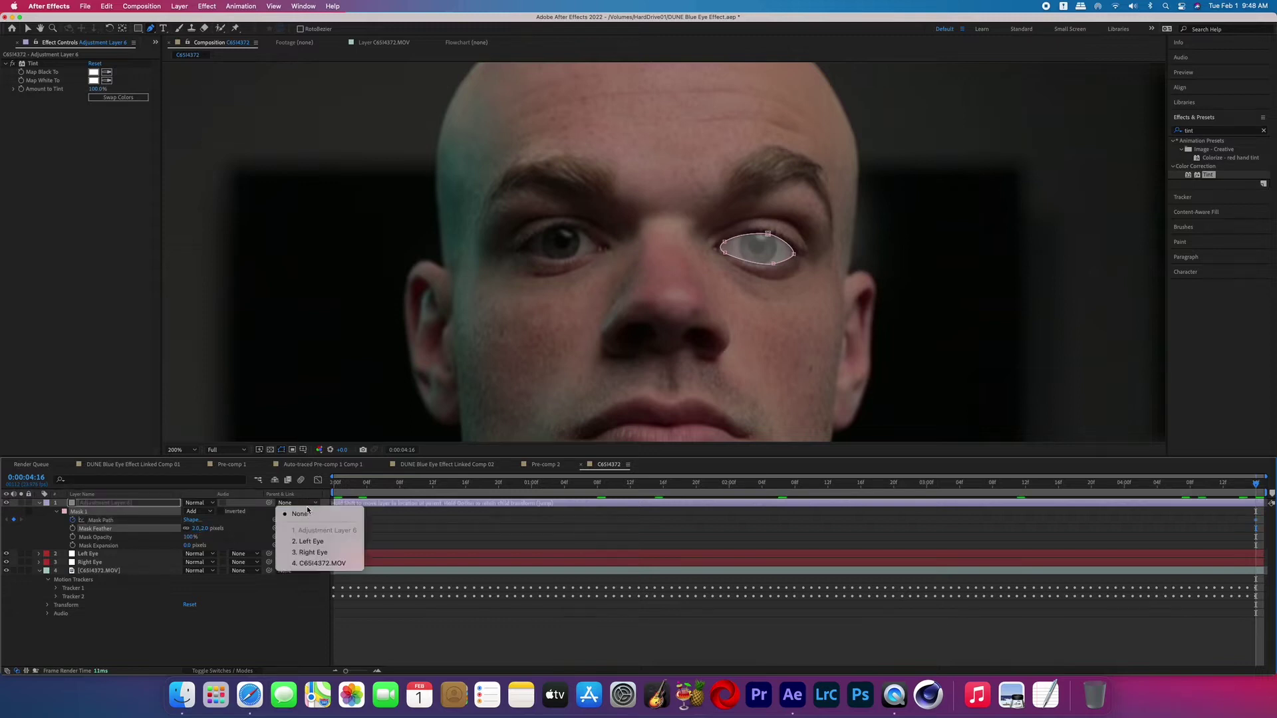
{"action": "left_click", "coordinate": [306, 542]}
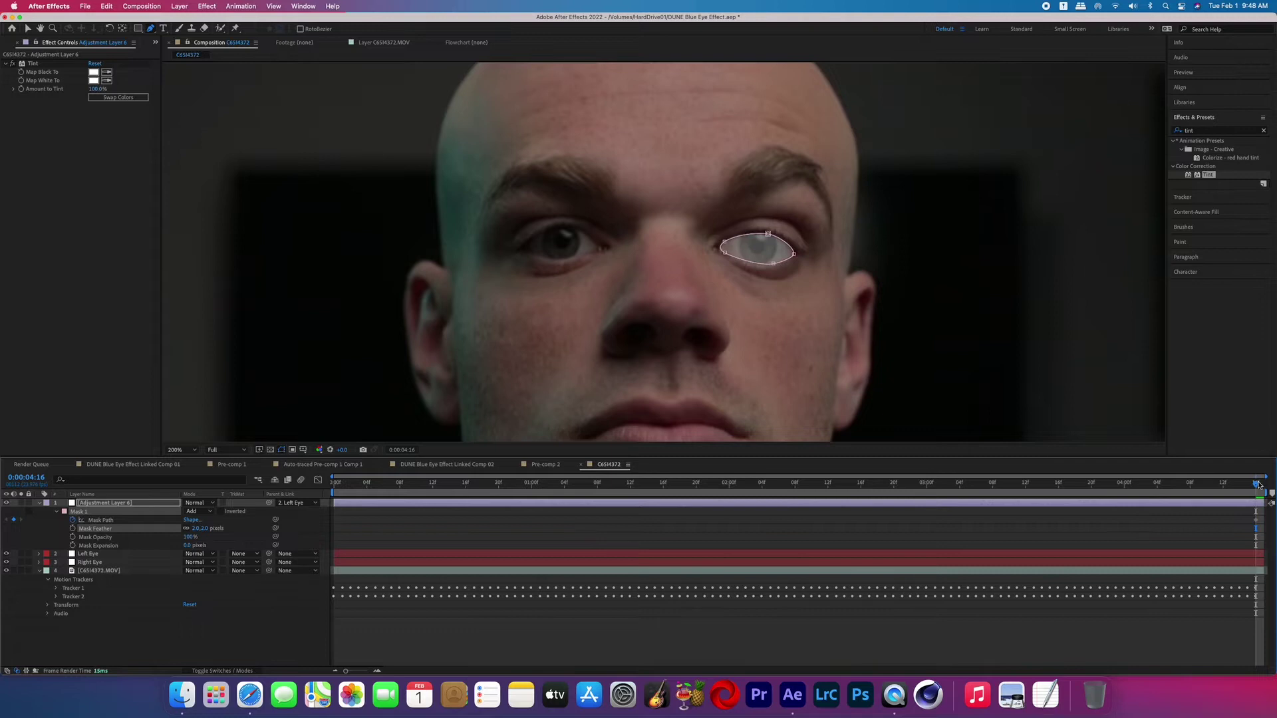
{"action": "left_click_drag", "start_coordinate": [1257, 484], "coordinate": [515, 483]}
{"action": "key", "text": "v"}
{"action": "scroll", "coordinate": [922, 253], "scroll_direction": "up", "scroll_amount": 2}
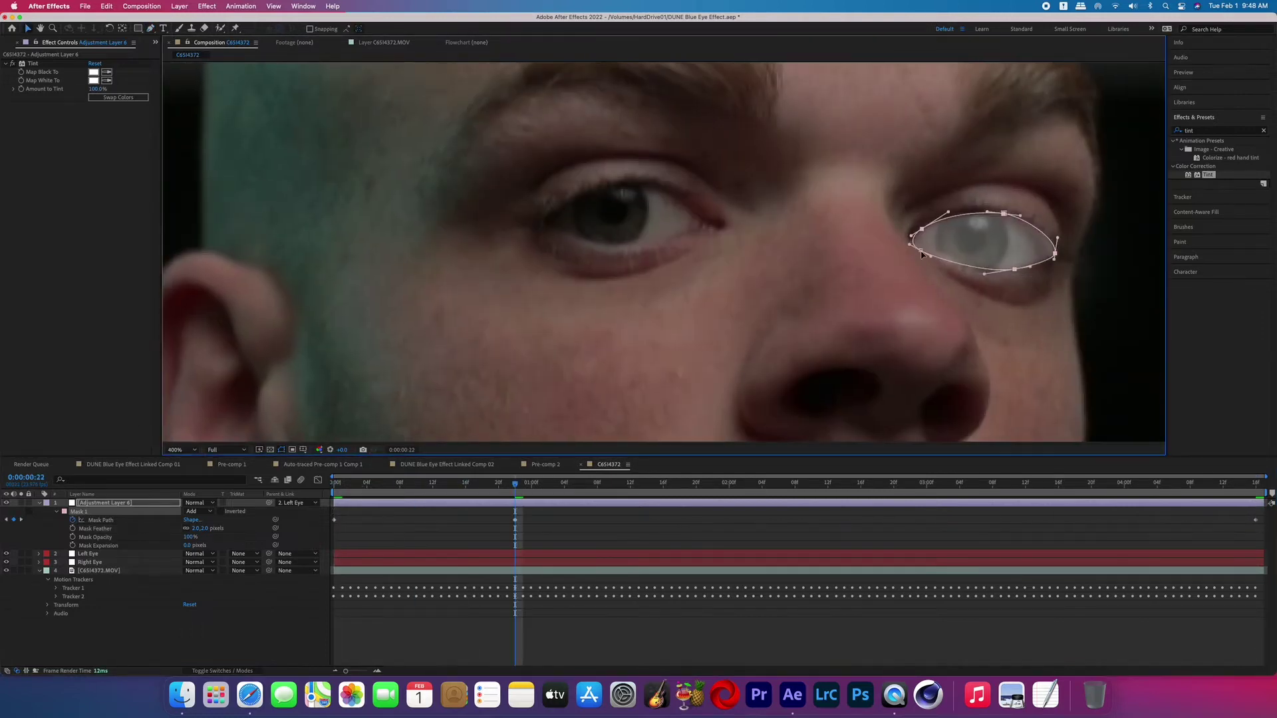
{"action": "left_click_drag", "start_coordinate": [921, 253], "coordinate": [1010, 226]}
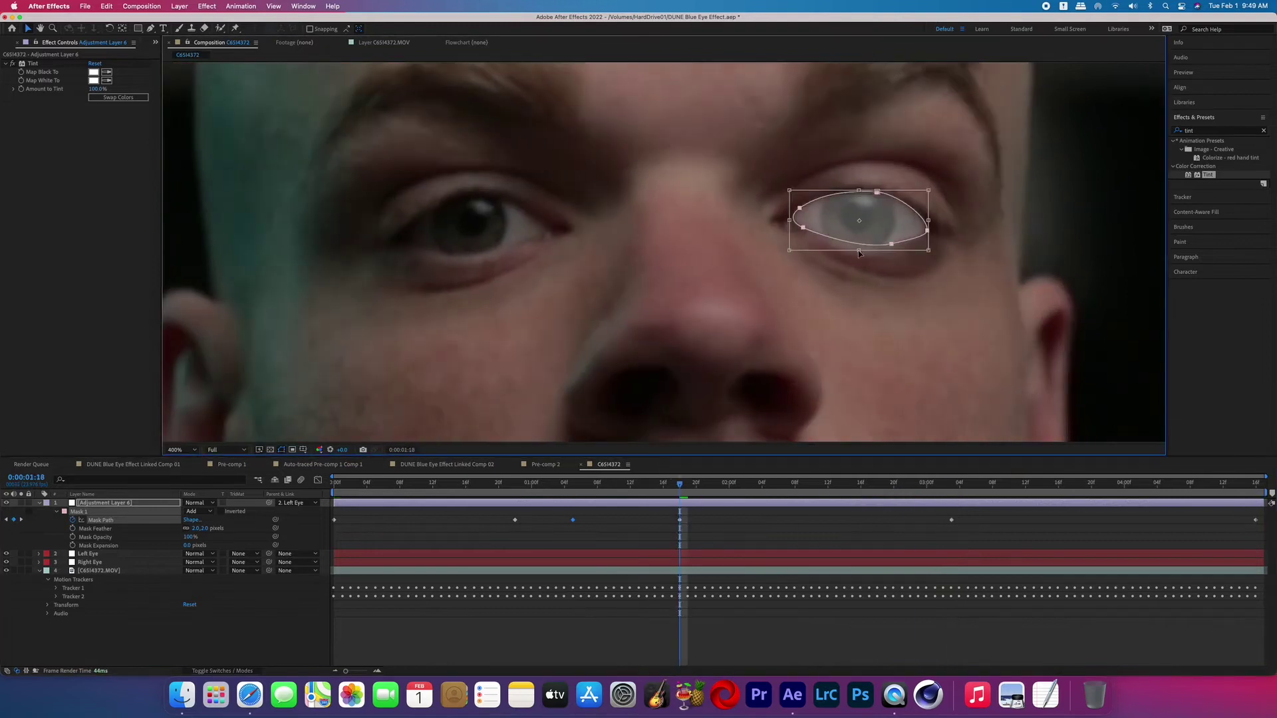
{"action": "key", "text": "Page_Up"}
{"action": "key", "text": "Page_Up"}
{"action": "key", "text": "Page_Up"}
{"action": "key", "text": "Page_Up"}
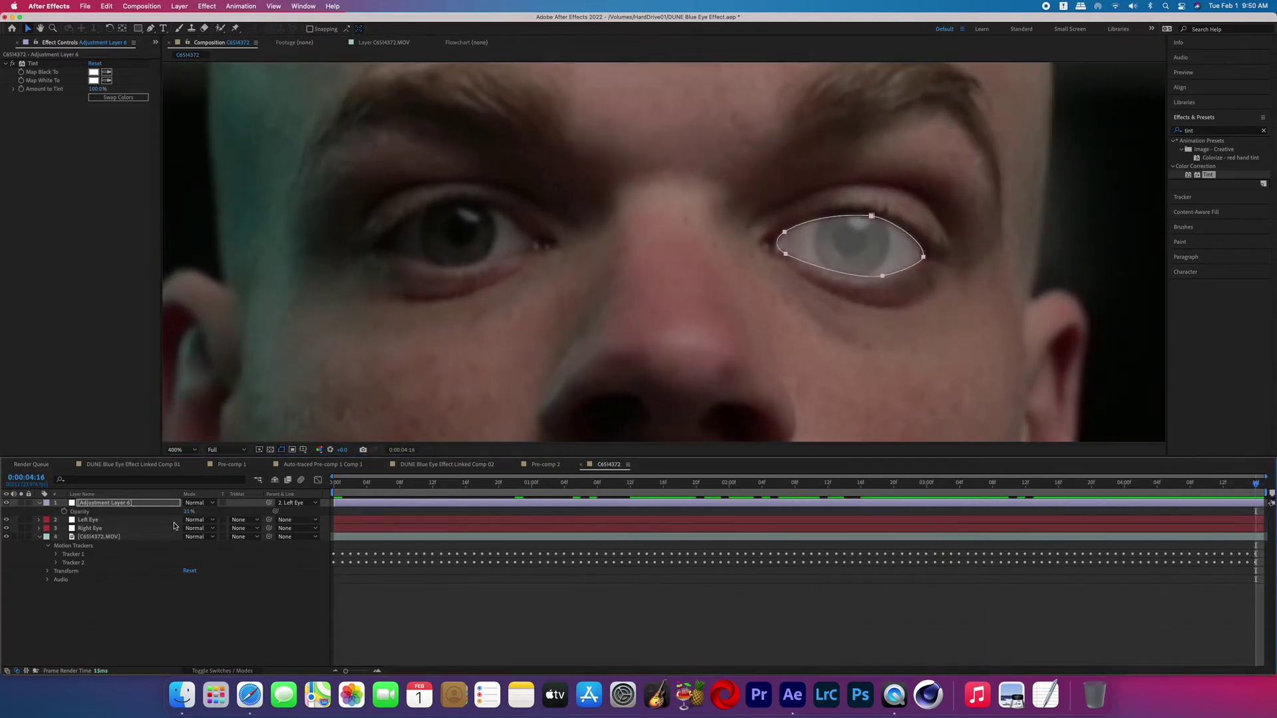
{"action": "left_click_drag", "start_coordinate": [185, 514], "coordinate": [732, 455]}
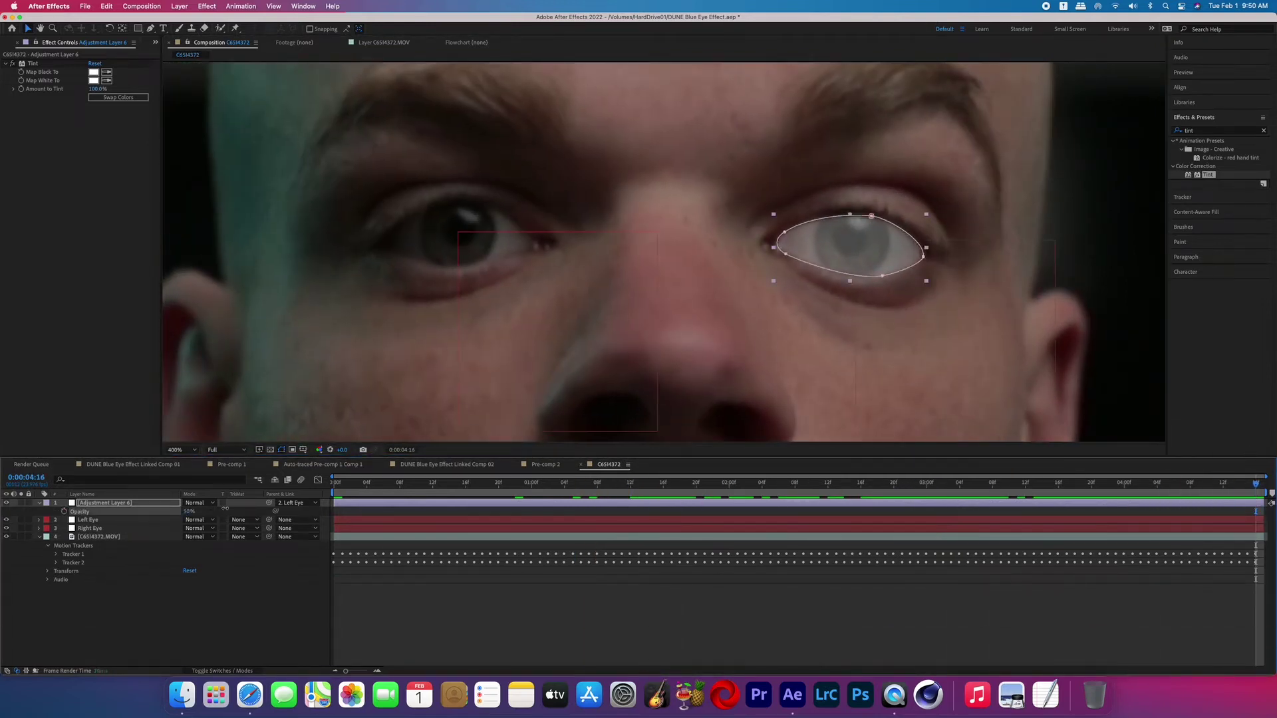
{"action": "left_click", "coordinate": [544, 617]}
- Parent the duplicated Tint layer to Right Eye and delete its copied mask
{"action": "left_click", "coordinate": [372, 507]}
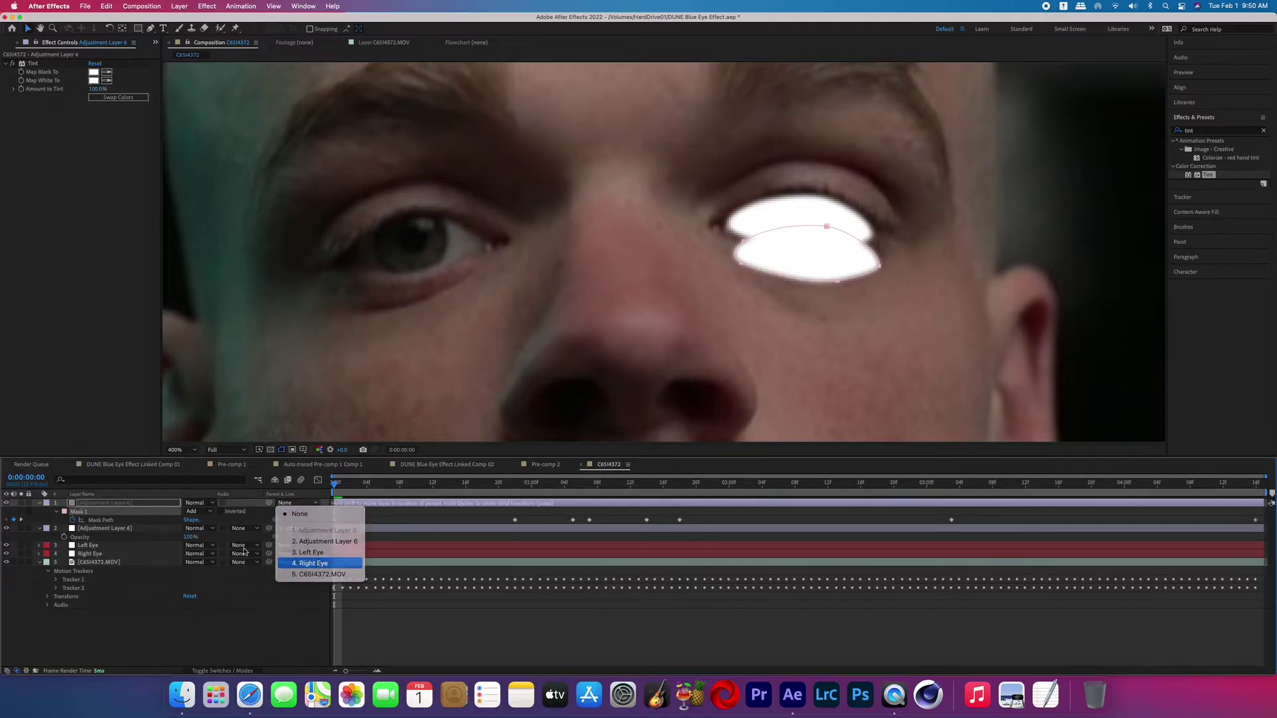
{"action": "left_click", "coordinate": [319, 564]}
{"action": "key", "text": "Delete"}
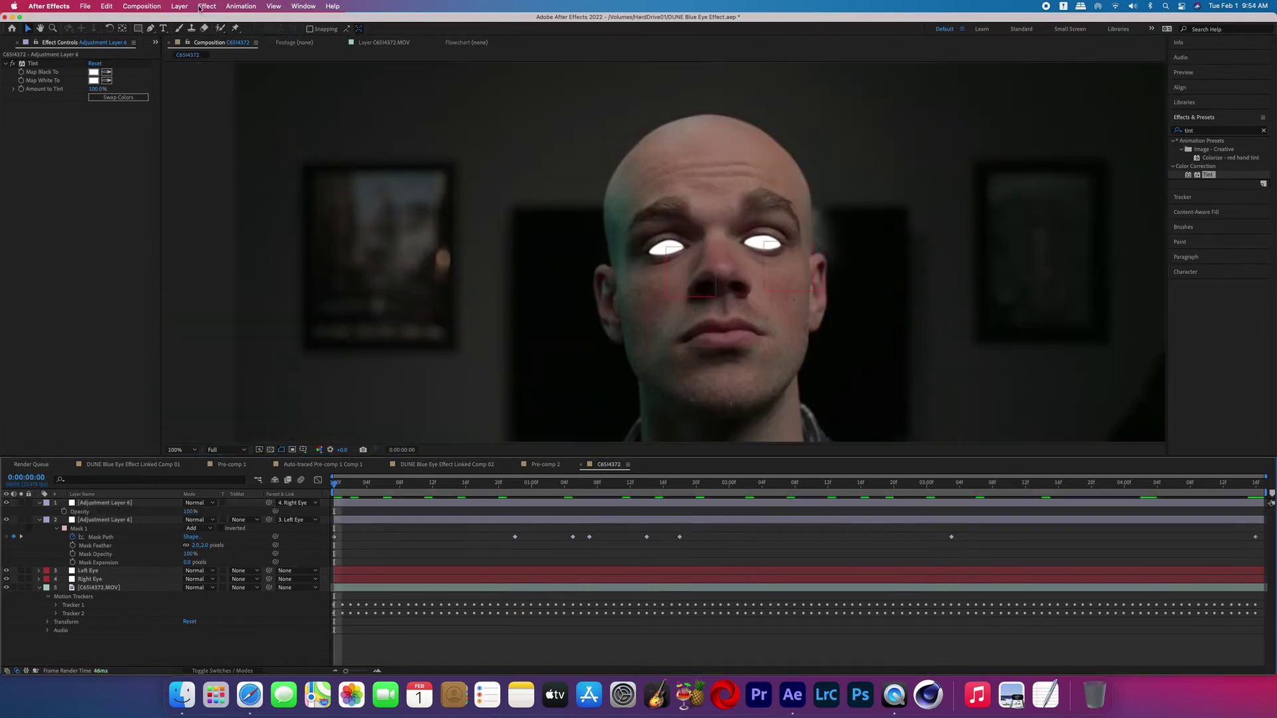
{"action": "left_click", "coordinate": [180, 6]}
- Create a black solid and draw an ellipse mask over the left eye's pupil
{"action": "mouse_move", "coordinate": [178, 21]}
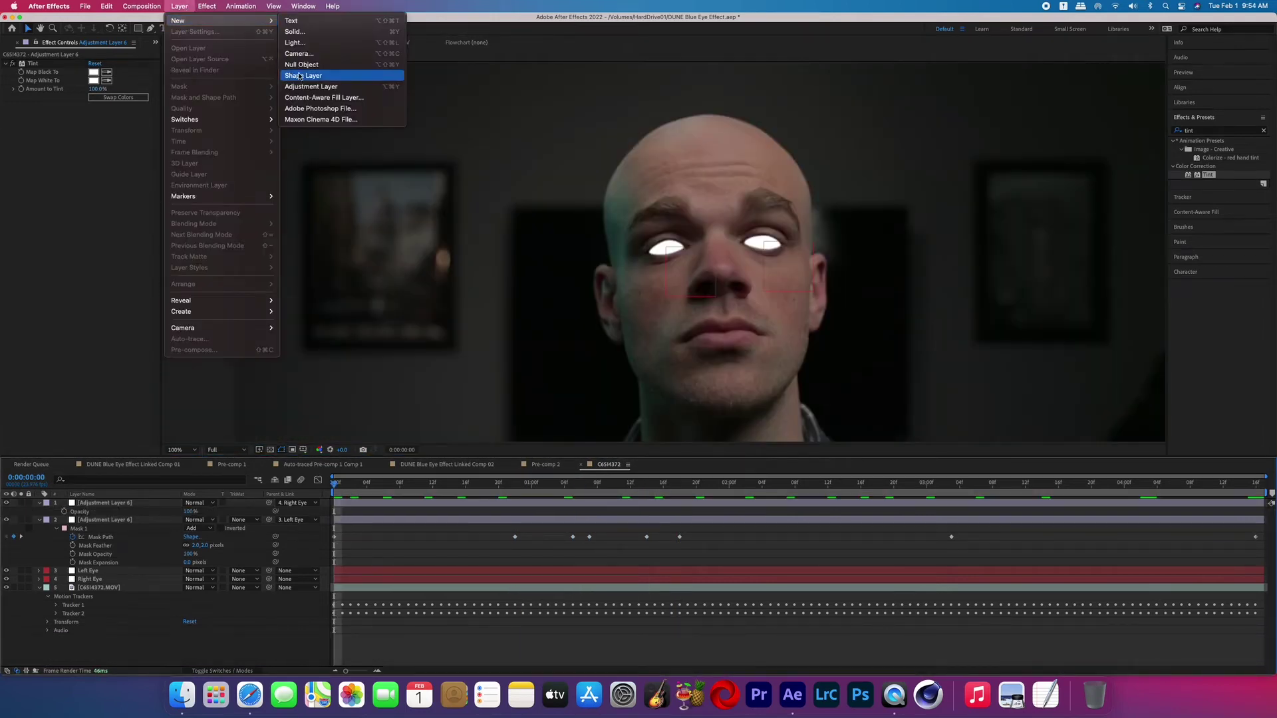
{"action": "left_click", "coordinate": [294, 32]}
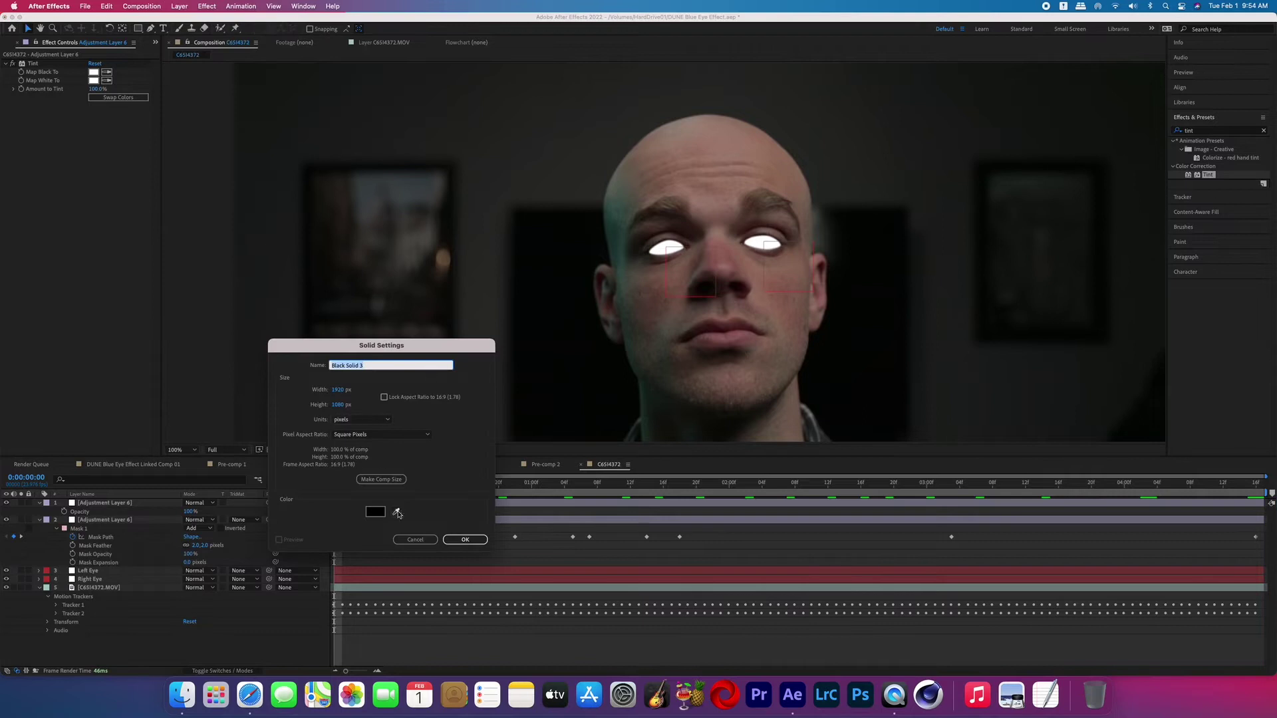
{"action": "left_click", "coordinate": [465, 540]}
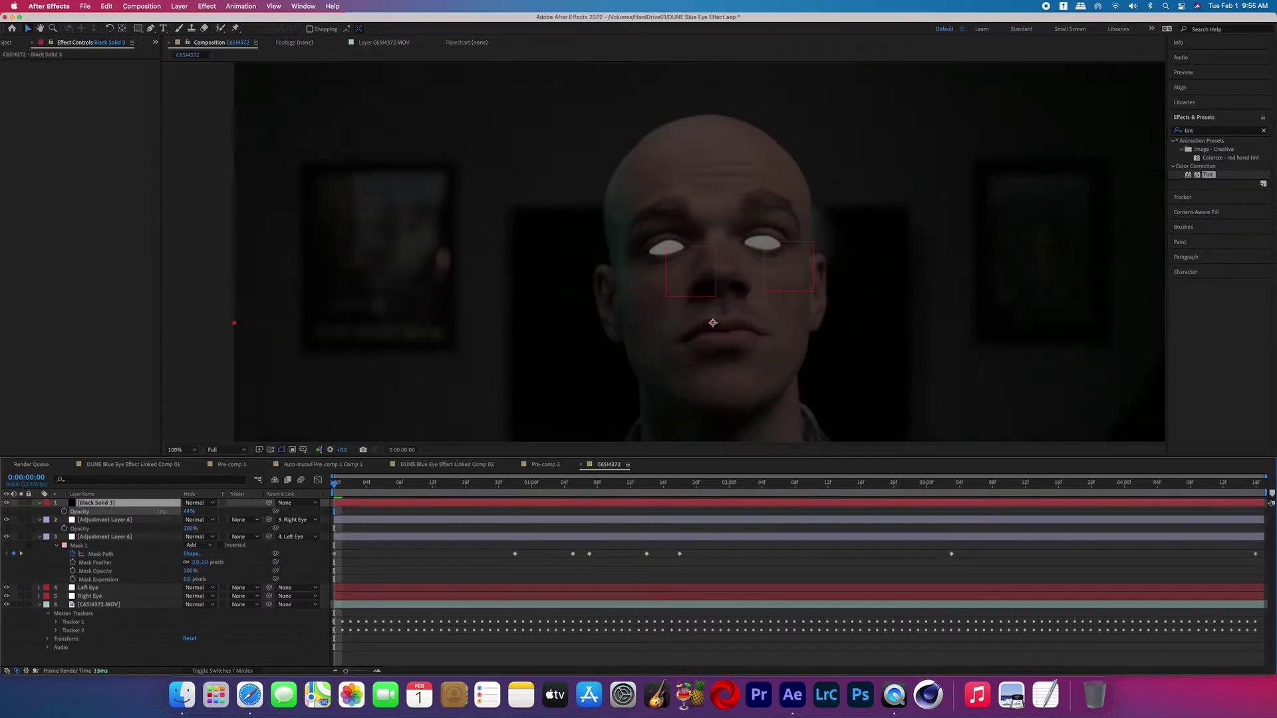
{"action": "left_click_drag", "start_coordinate": [138, 28], "coordinate": [171, 54]}
{"action": "scroll", "coordinate": [671, 257], "scroll_direction": "up", "scroll_amount": 4}
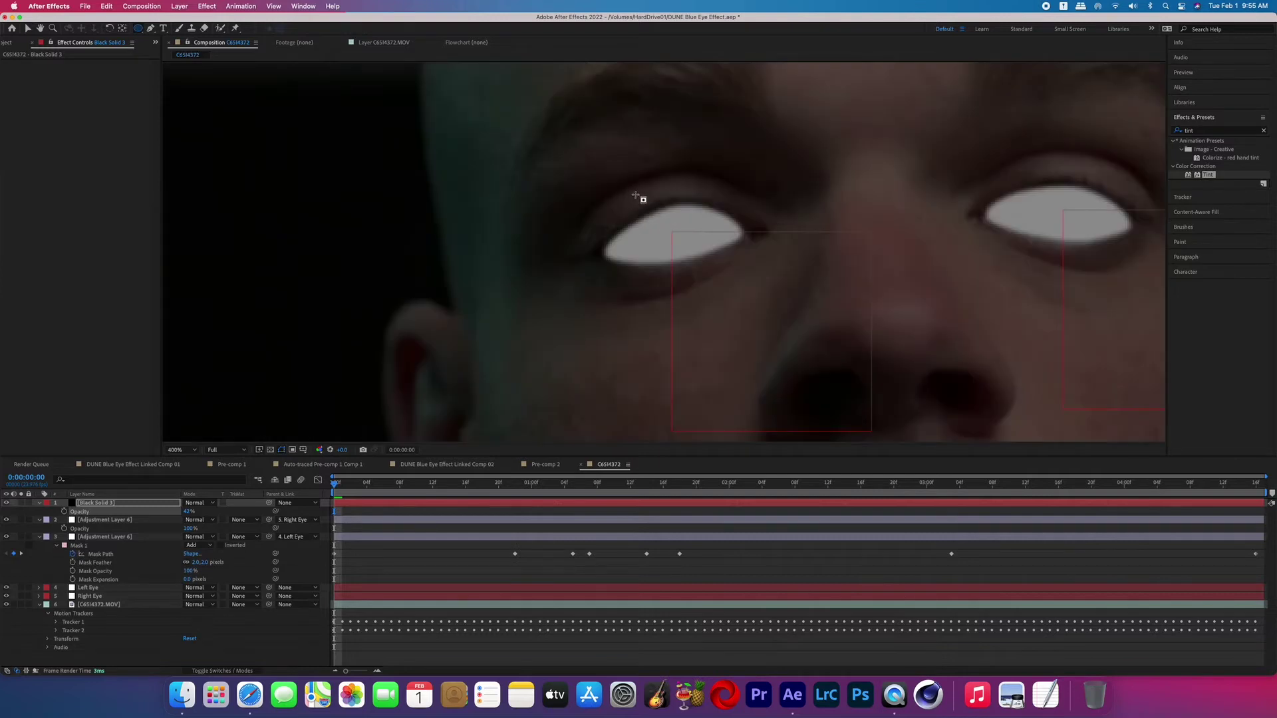
{"action": "left_click_drag", "start_coordinate": [636, 196], "coordinate": [708, 261]}
- Hide the eye-whitening adjustment layer and free-transform Black Solid 3's pupil mask
{"action": "left_click", "coordinate": [120, 540]}
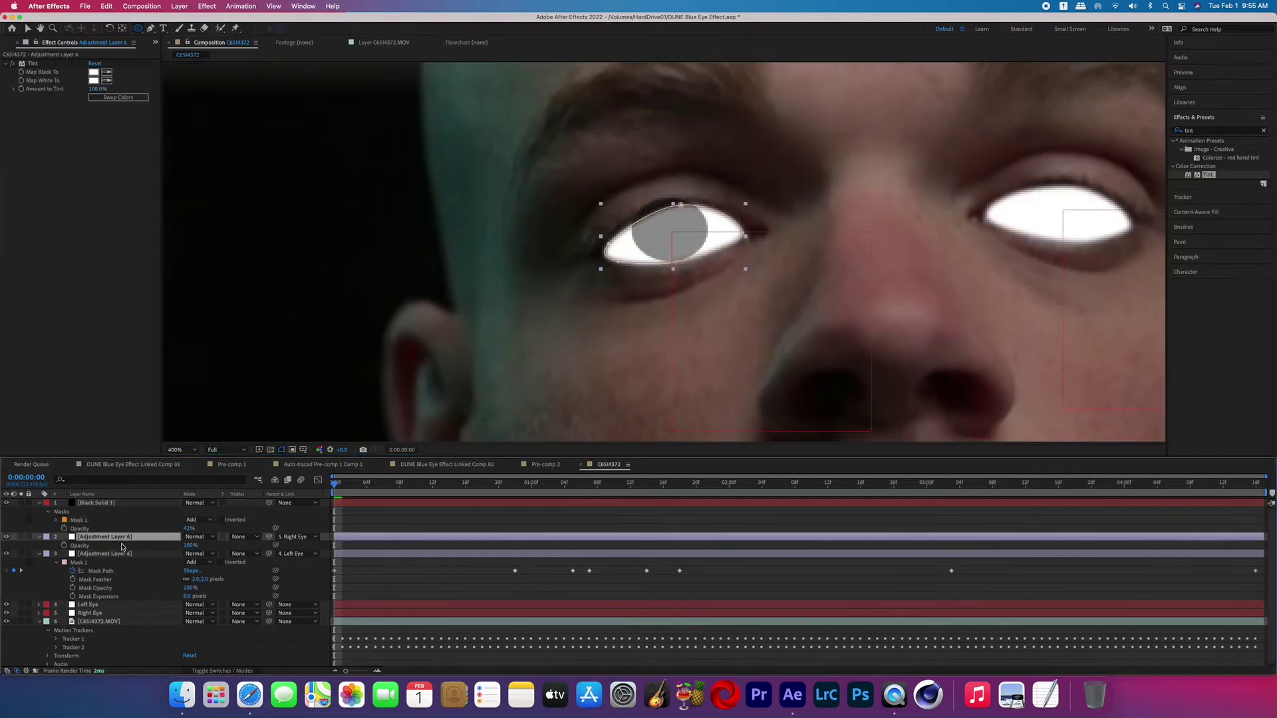
{"action": "key", "text": "t"}
{"action": "left_click", "coordinate": [6, 537]}
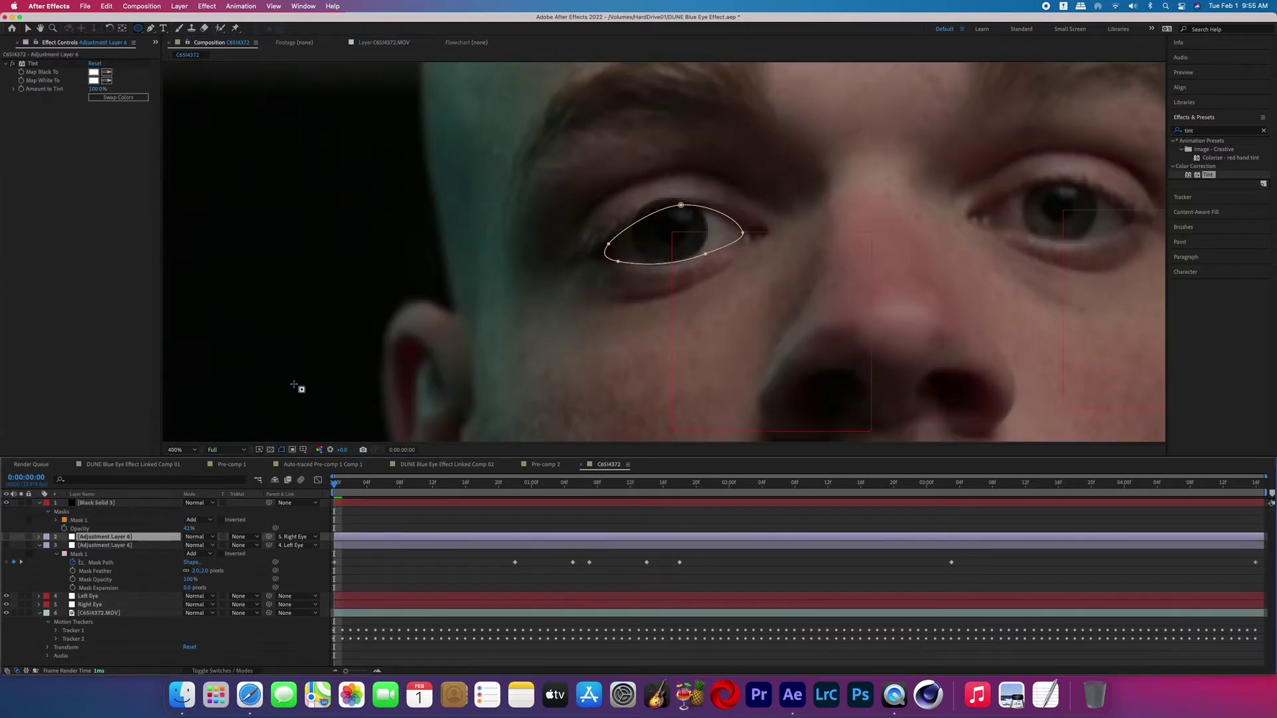
{"action": "left_click", "coordinate": [389, 509]}
{"action": "left_click", "coordinate": [151, 29]}
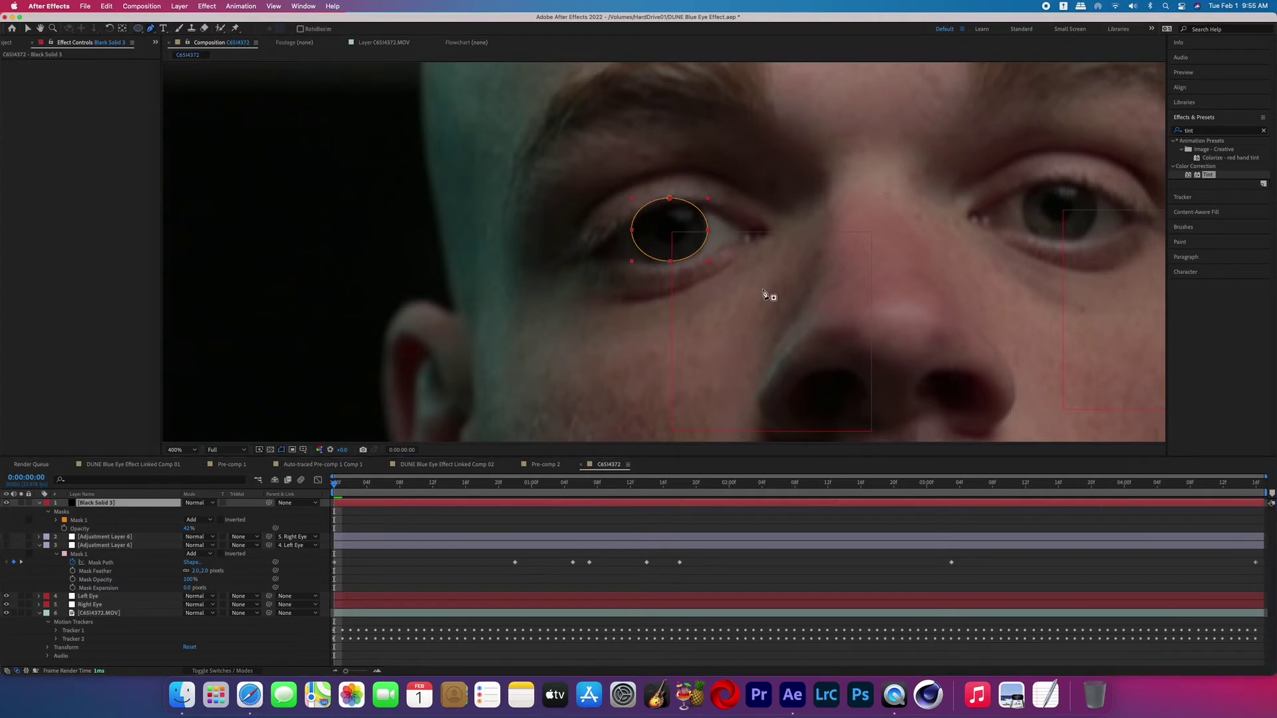
{"action": "key", "text": "v"}
{"action": "double_click", "coordinate": [671, 262]}
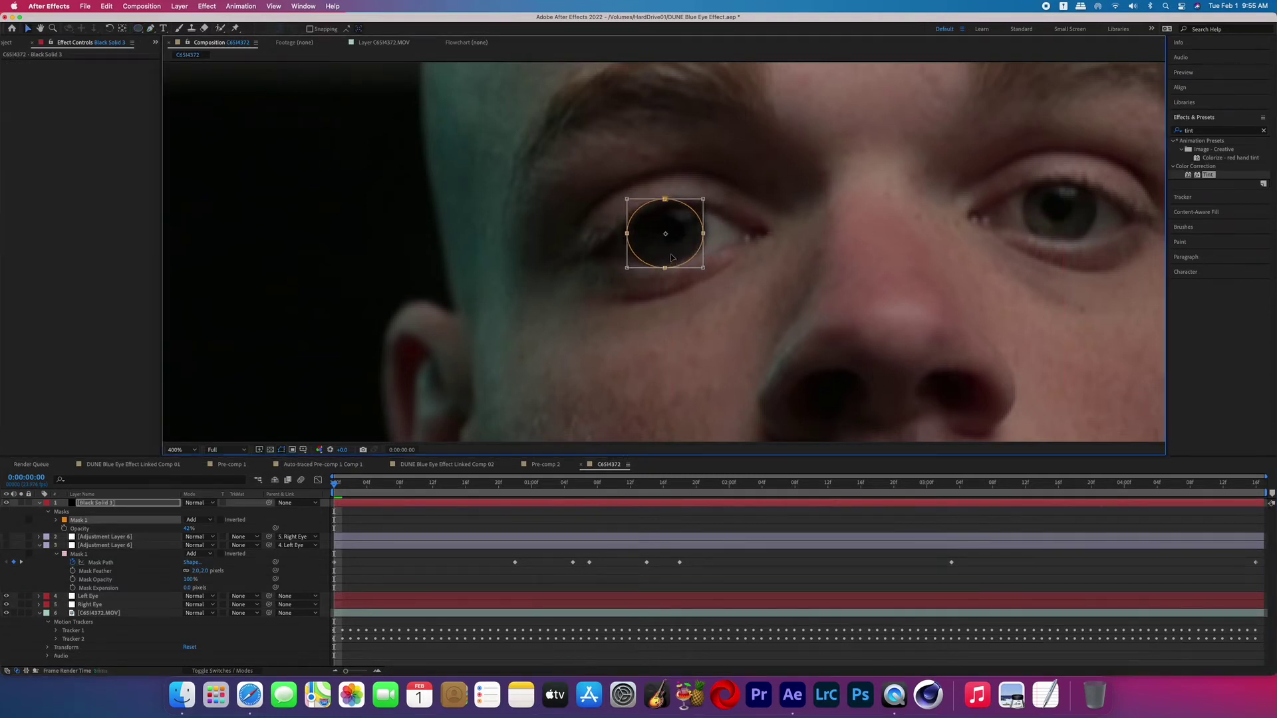
- Parent the pupil to Right Eye, duplicate it, parent the copy to Left Eye, and move it onto the other eye
{"action": "left_click", "coordinate": [296, 503]}
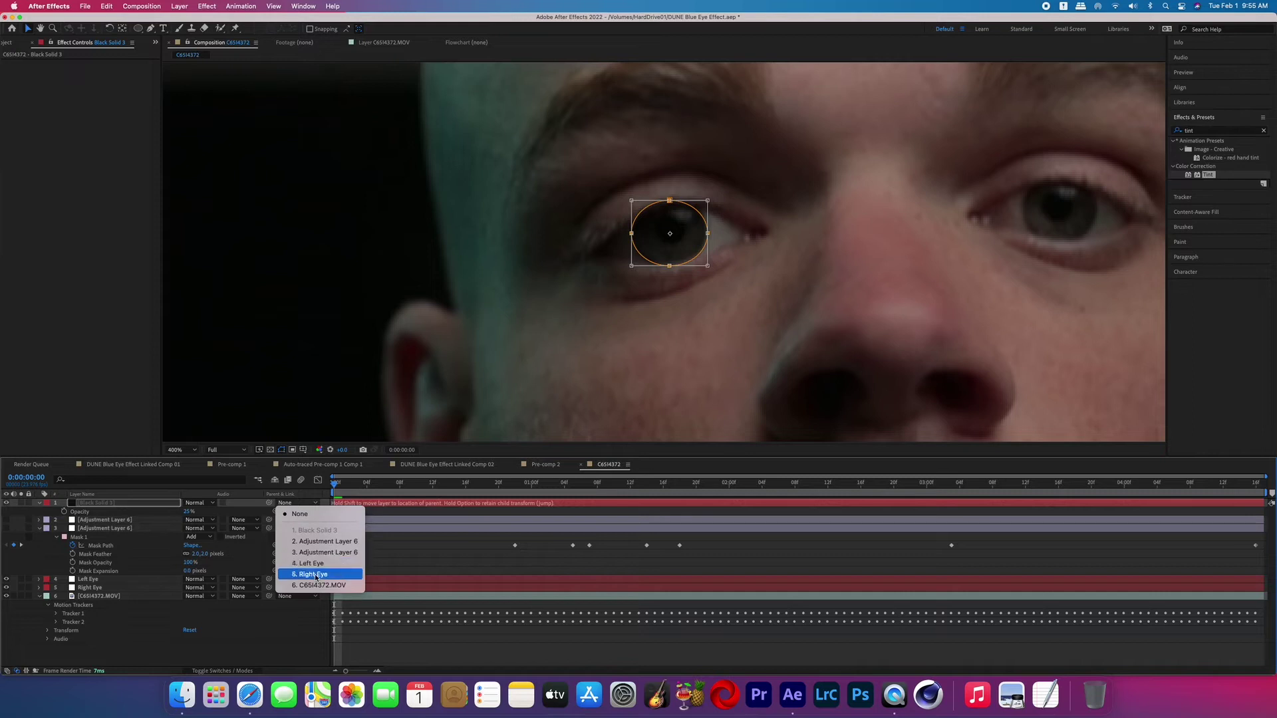
{"action": "left_click", "coordinate": [315, 574]}
{"action": "key", "text": "super+d"}
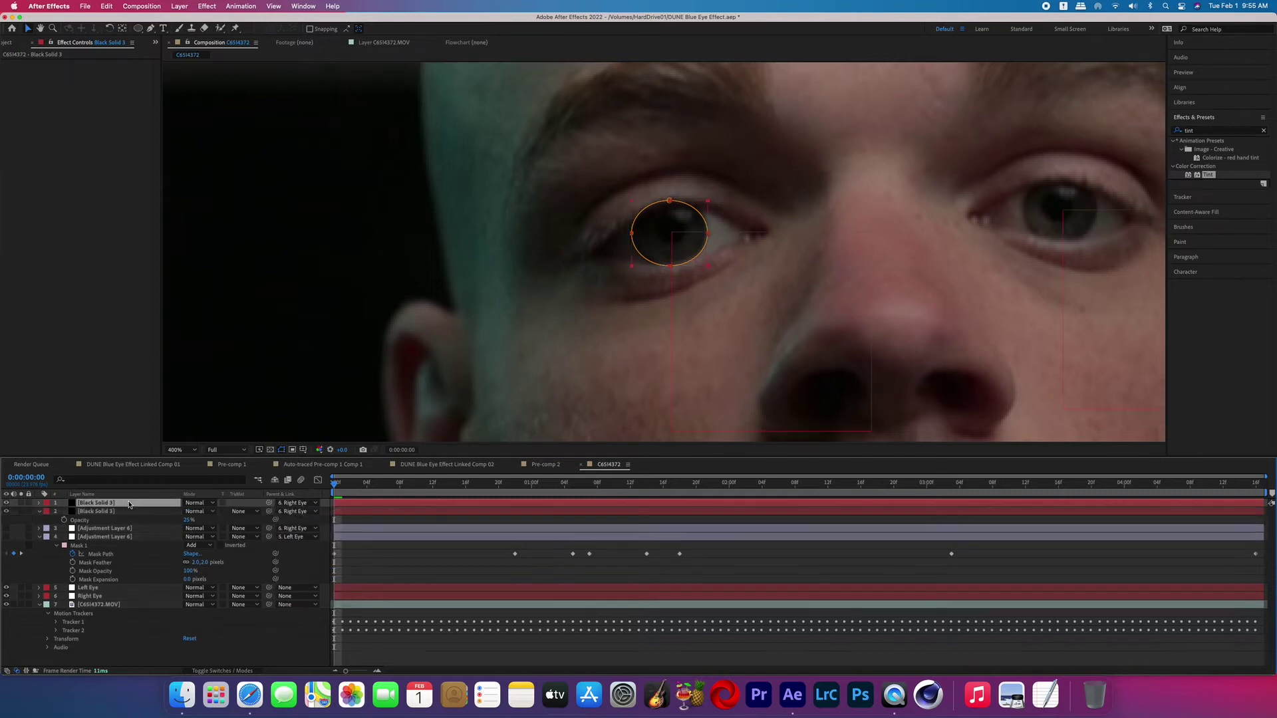
{"action": "left_click", "coordinate": [307, 503]}
{"action": "left_click", "coordinate": [304, 575]}
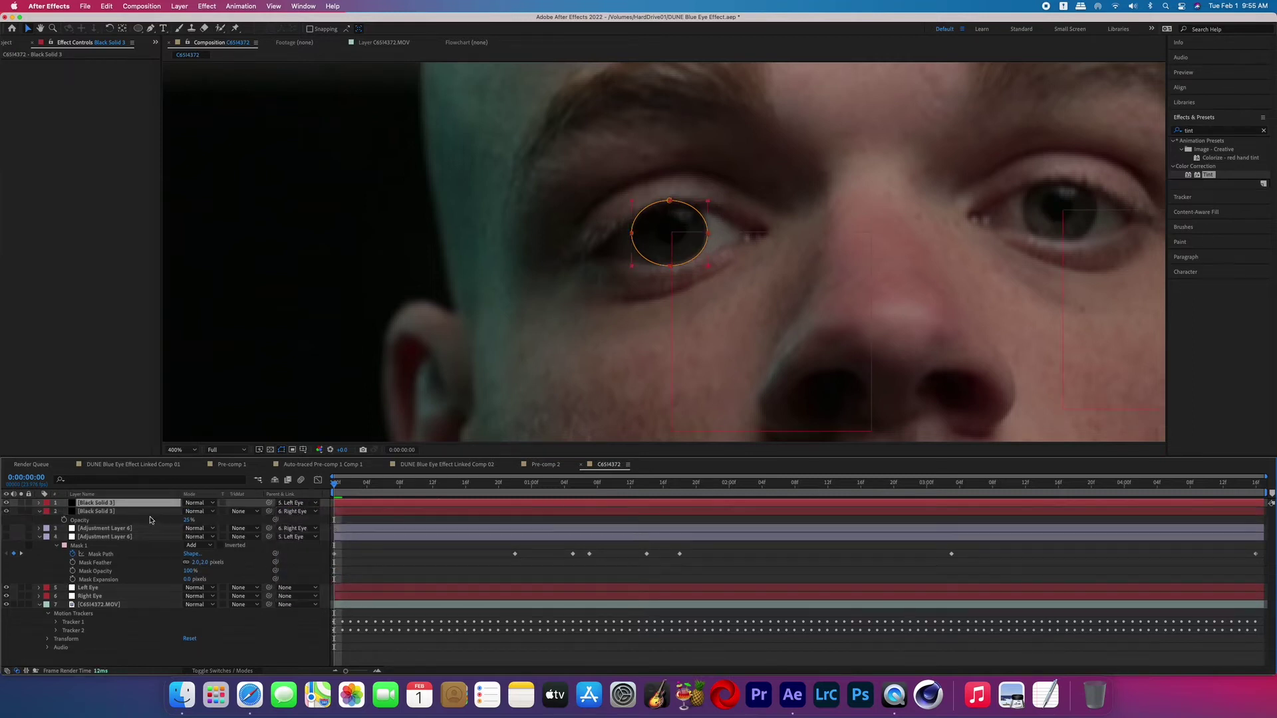
{"action": "double_click", "coordinate": [631, 234]}
{"action": "left_click_drag", "start_coordinate": [672, 240], "coordinate": [1044, 216]}
- Turn both adjustment layers back on and set both pupil solids to 100% opacity
{"action": "key", "text": "comma"}
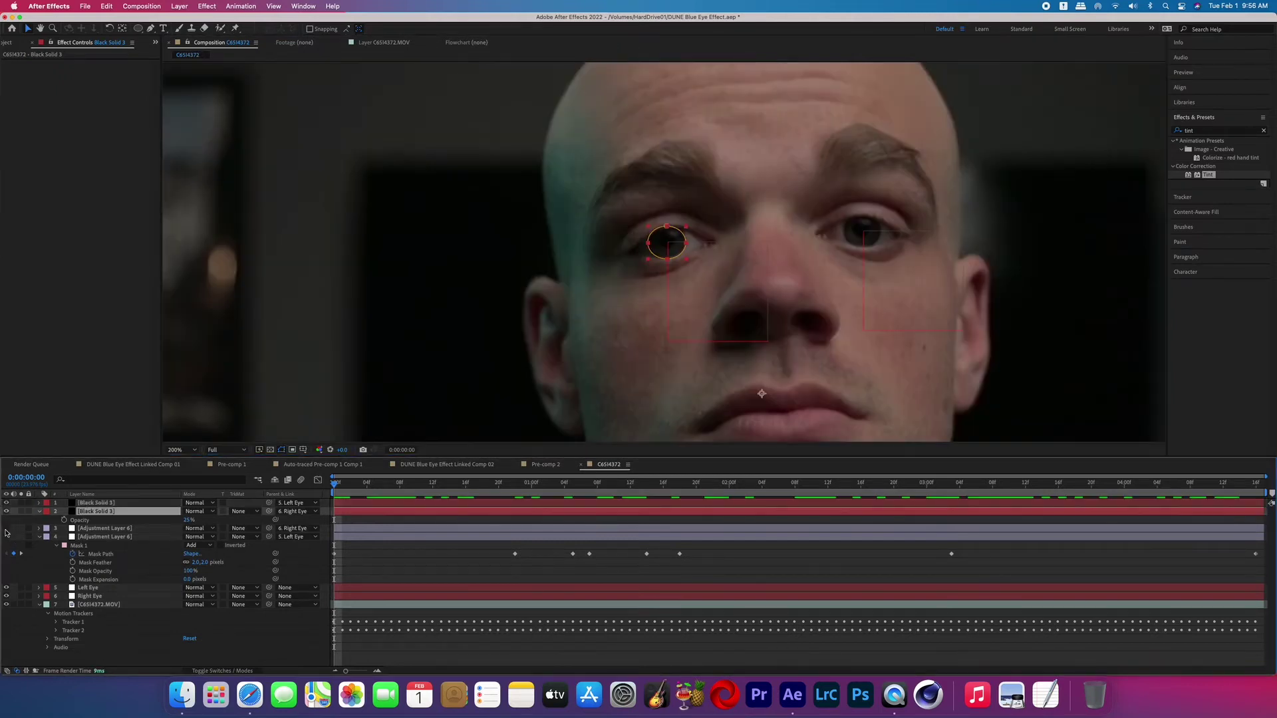
{"action": "left_click", "coordinate": [7, 528]}
{"action": "left_click", "coordinate": [7, 537]}
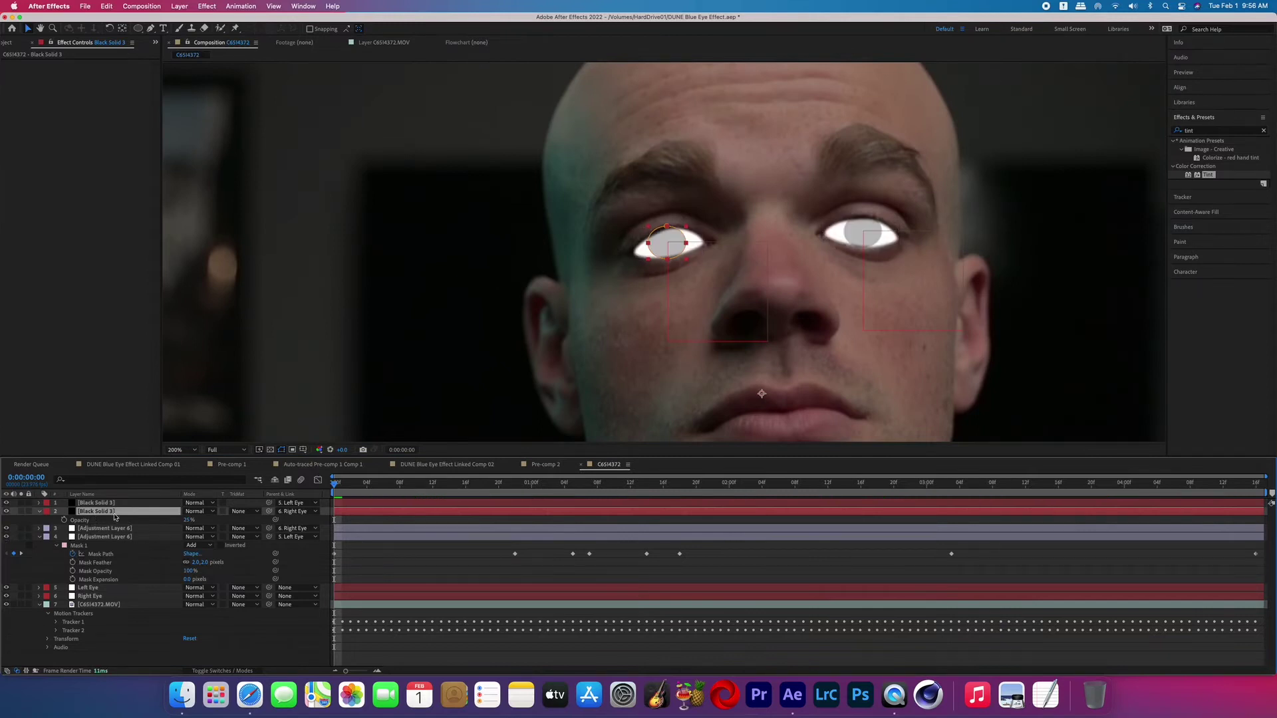
{"action": "left_click_drag", "start_coordinate": [190, 520], "coordinate": [279, 520]}
{"action": "left_click", "coordinate": [96, 502]}
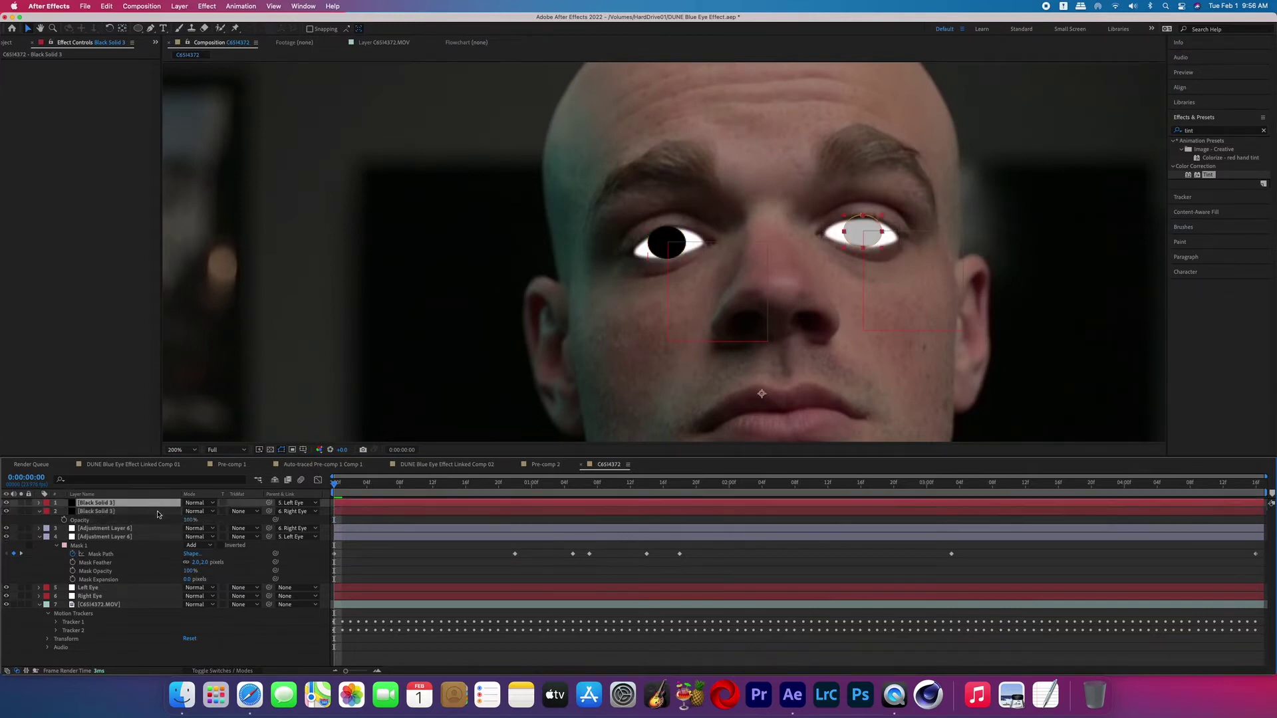
{"action": "key", "text": "t"}
{"action": "left_click_drag", "start_coordinate": [190, 512], "coordinate": [565, 495]}
- Scrub through the clip to check the pupils follow the eyes, then select all layers
{"action": "left_click", "coordinate": [105, 545]}
{"action": "key", "text": "comma"}
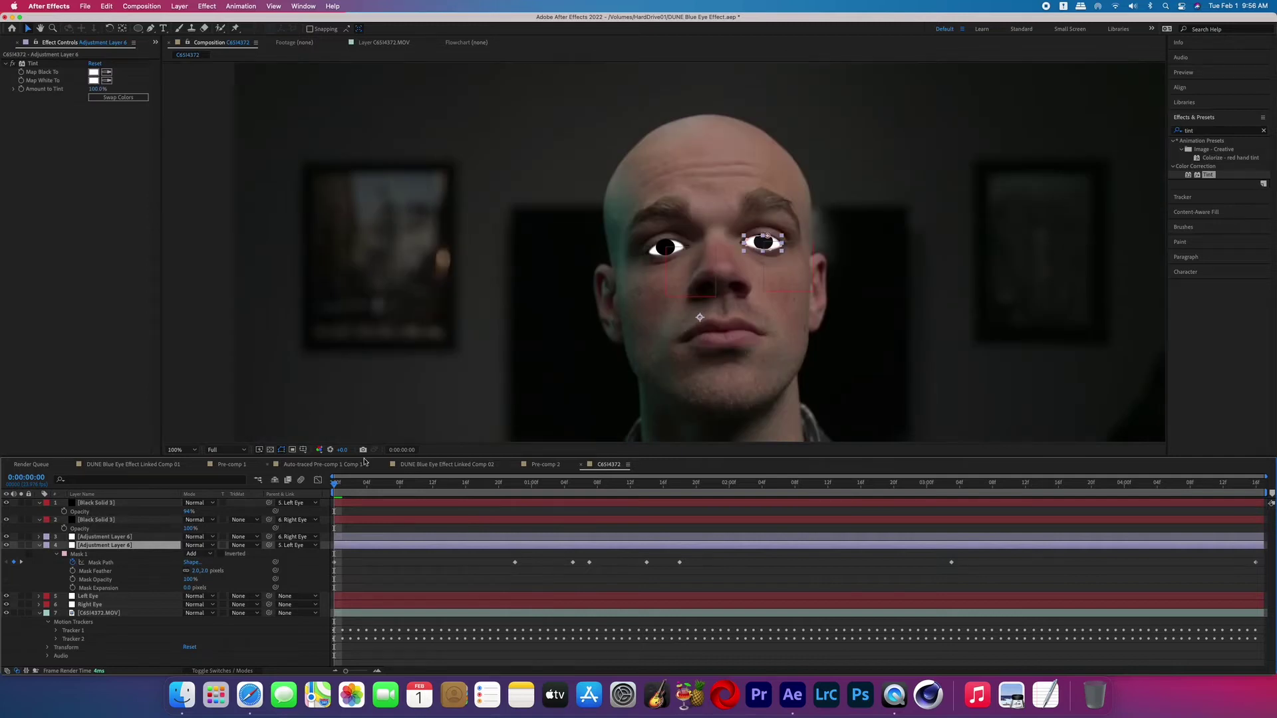
{"action": "left_click_drag", "start_coordinate": [349, 481], "coordinate": [1254, 469]}
{"action": "key", "text": "Home"}
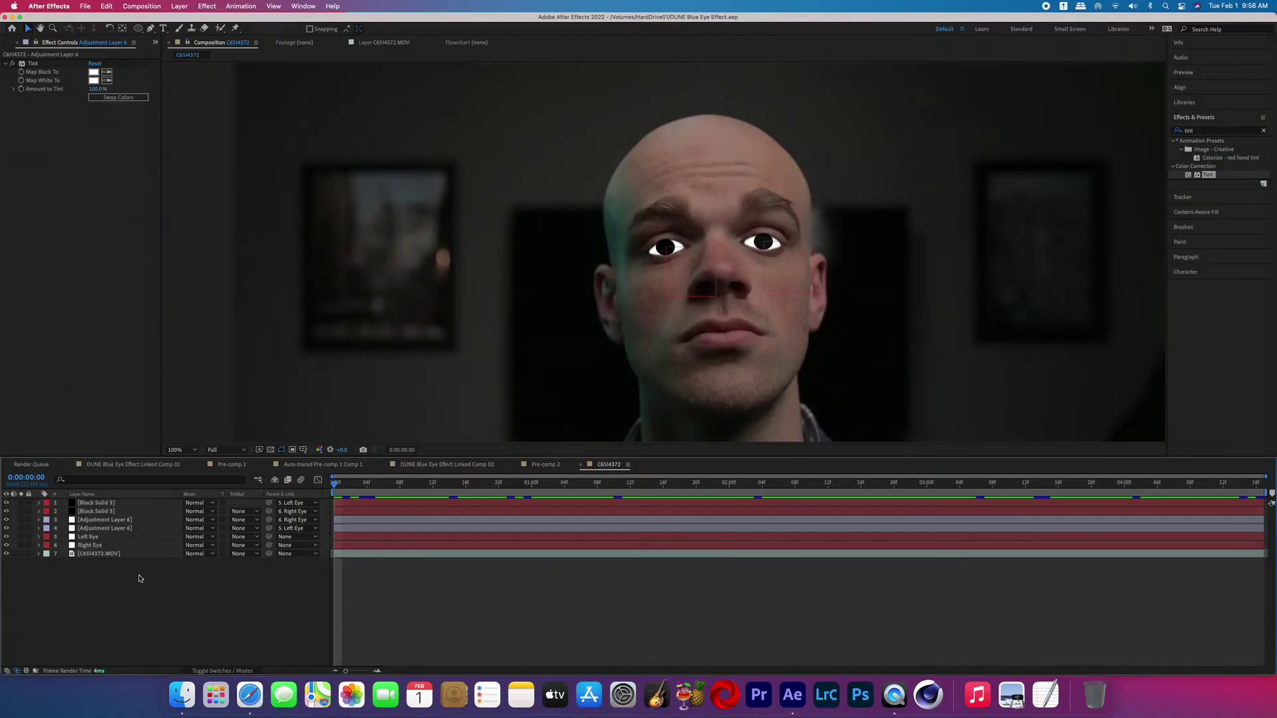
{"action": "key", "text": "super+a"}
- Pre-compose all selected layers into Pre-comp 3
{"action": "right_click", "coordinate": [122, 557]}
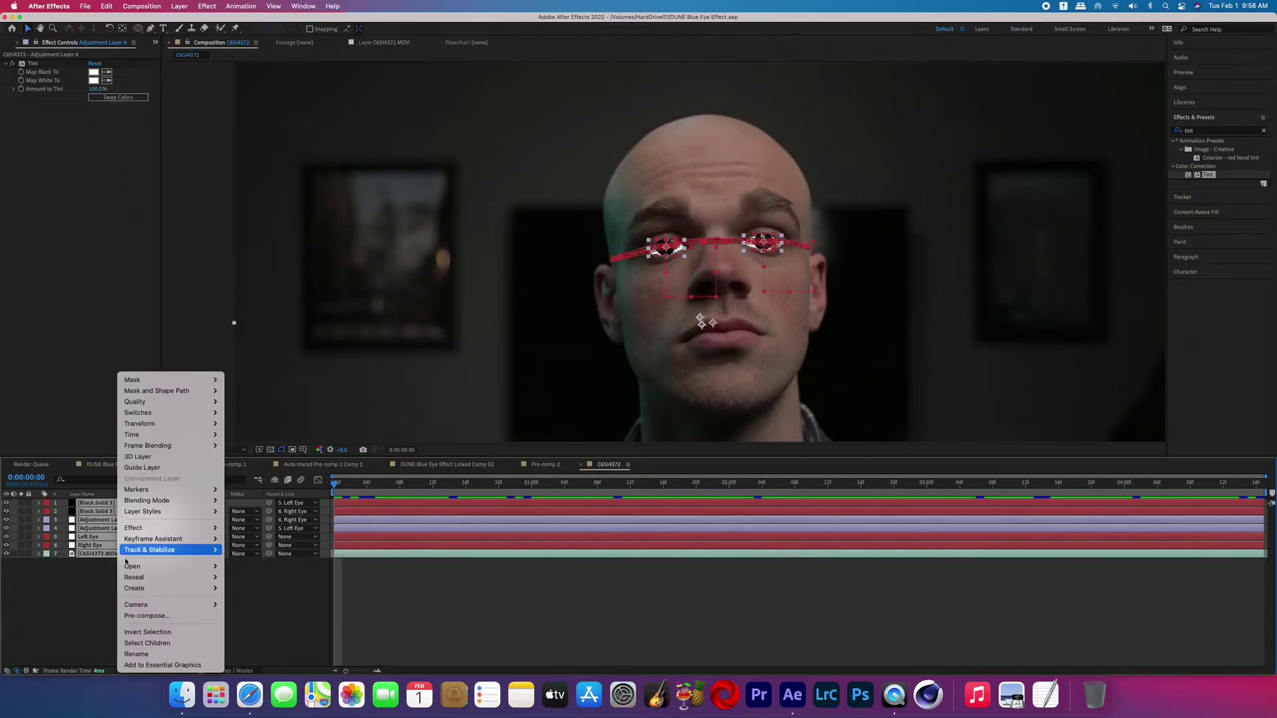
{"action": "left_click", "coordinate": [146, 615]}
{"action": "left_click", "coordinate": [723, 414]}
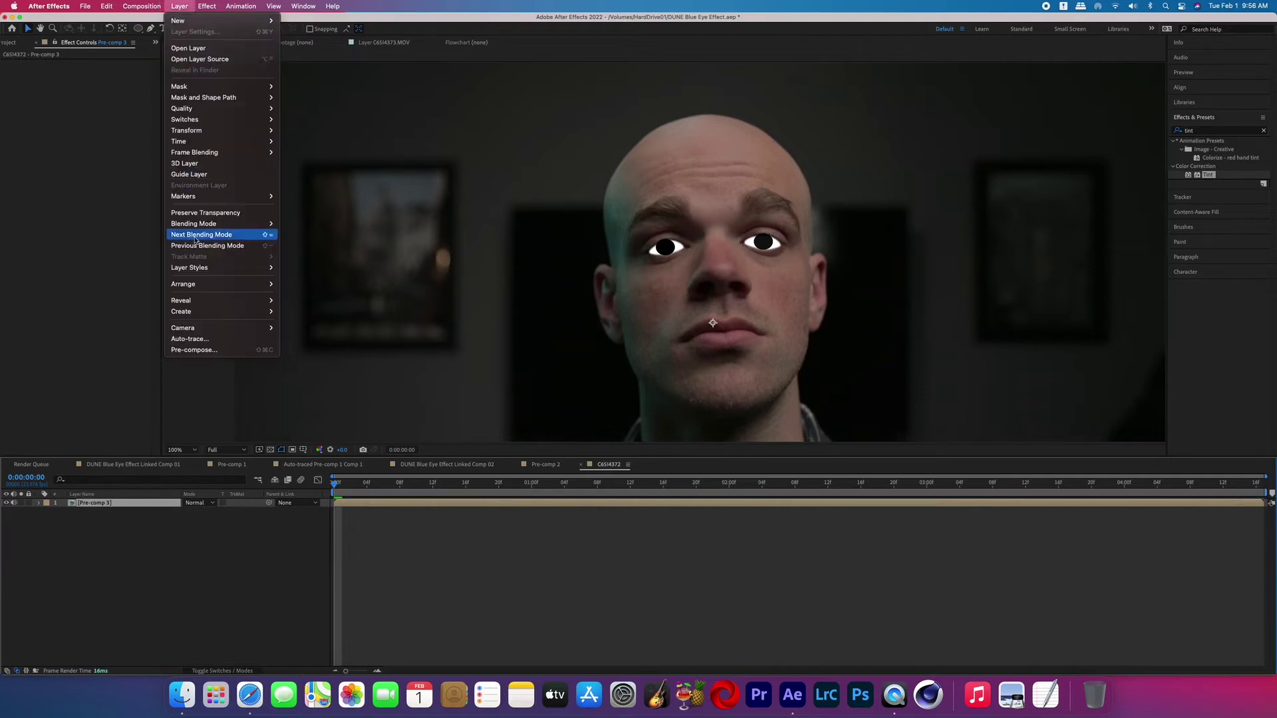
- Auto-trace Pre-comp 3 using the Luminance channel
{"action": "left_click", "coordinate": [191, 338]}
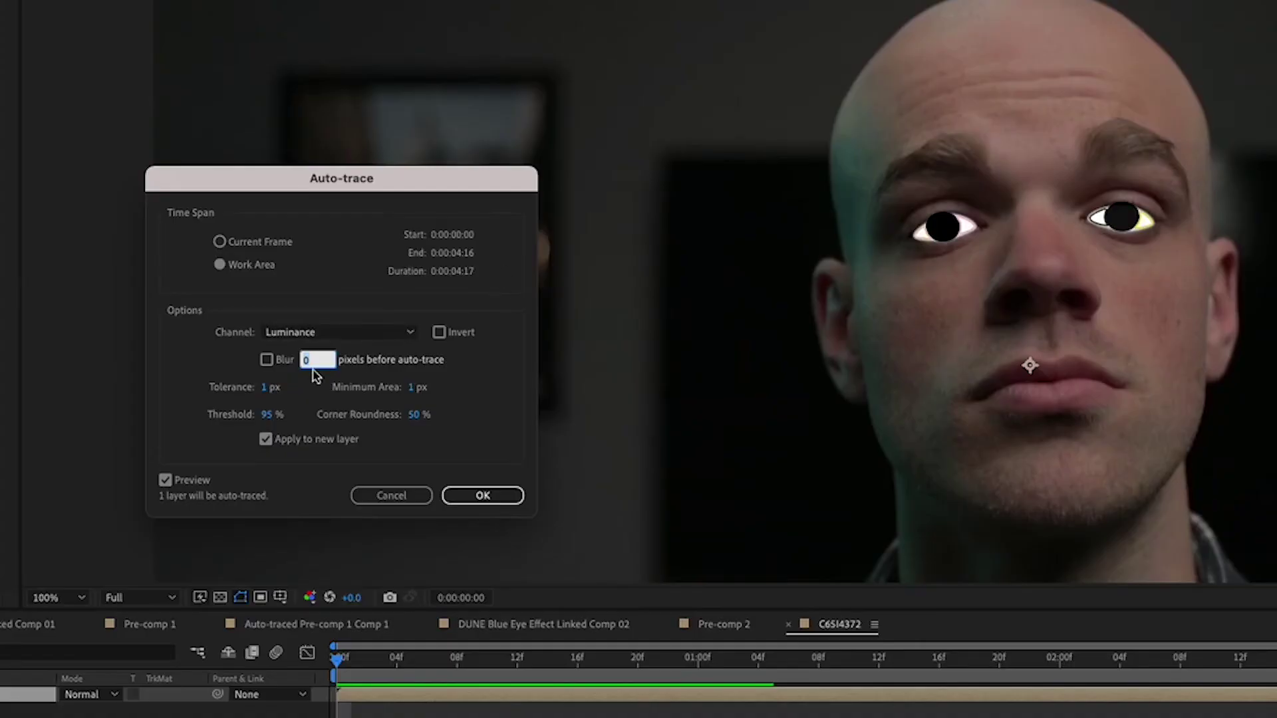
{"action": "left_click", "coordinate": [308, 338]}
{"action": "left_click", "coordinate": [299, 433]}
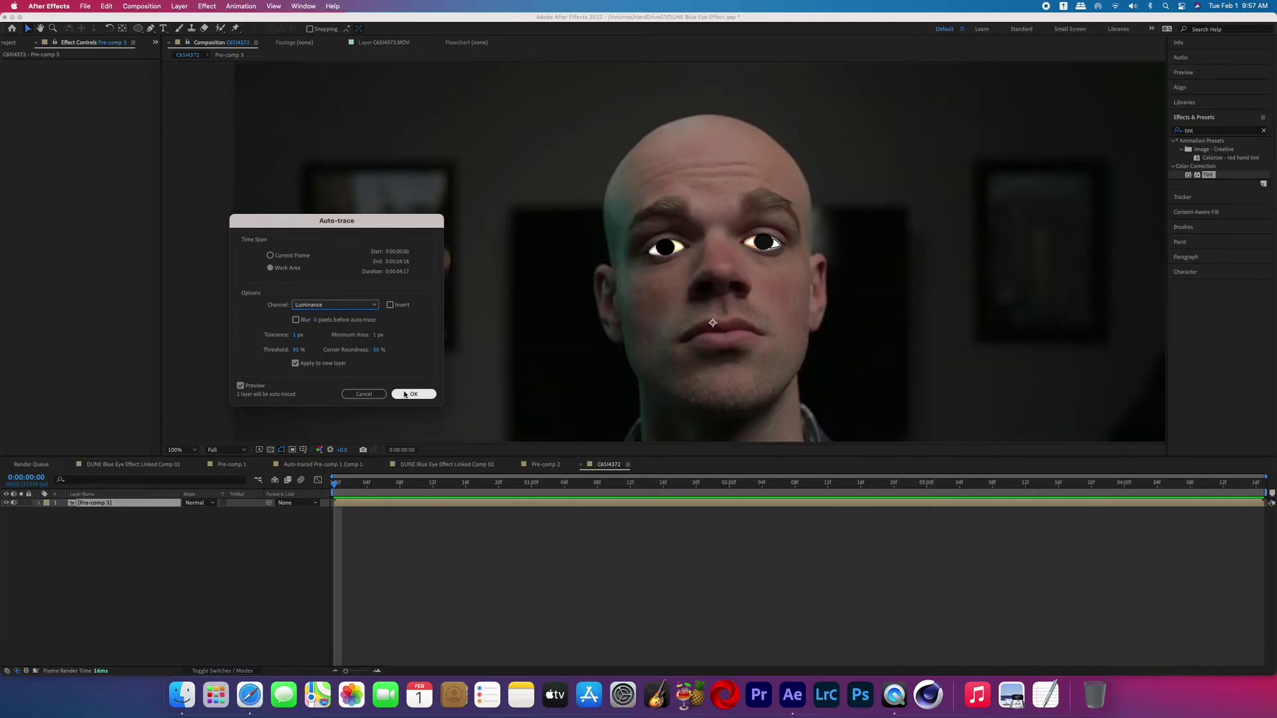
{"action": "left_click", "coordinate": [412, 393]}
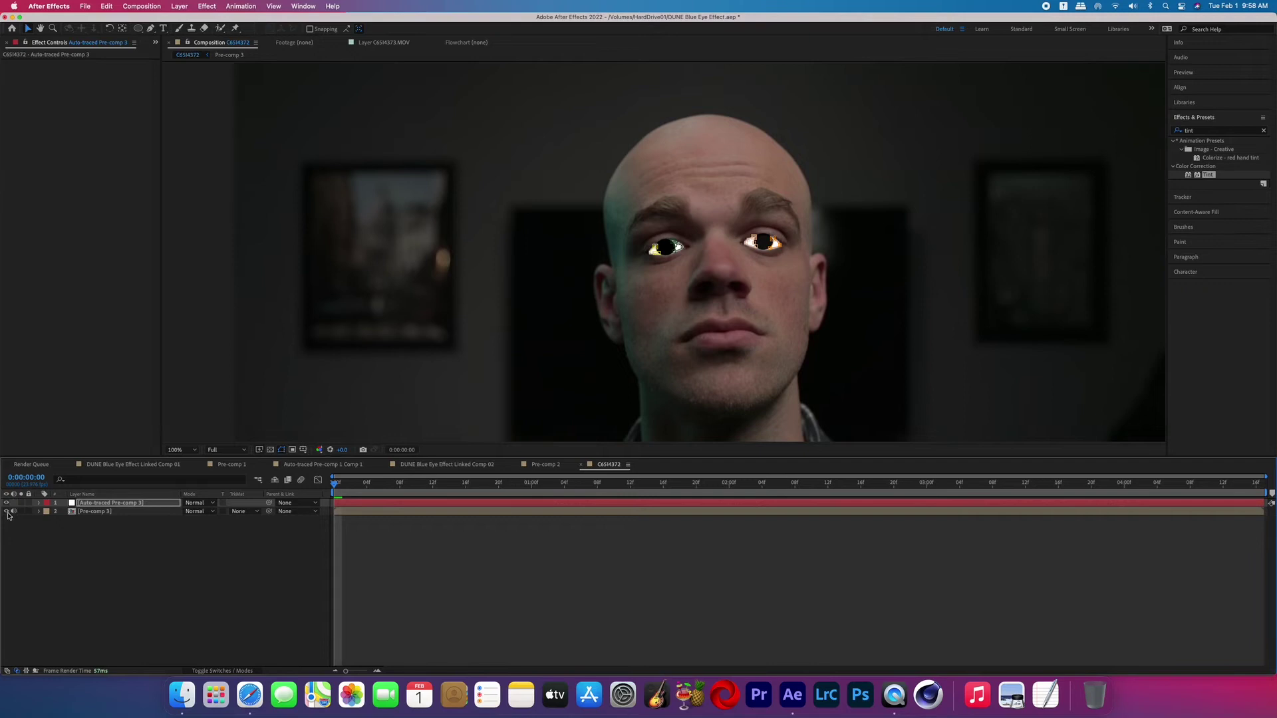
- Hide Pre-comp 3, preview the traced shapes, and expand the auto-traced layer's masks
{"action": "left_click", "coordinate": [7, 511]}
{"action": "left_click", "coordinate": [186, 557]}
{"action": "key", "text": "space"}
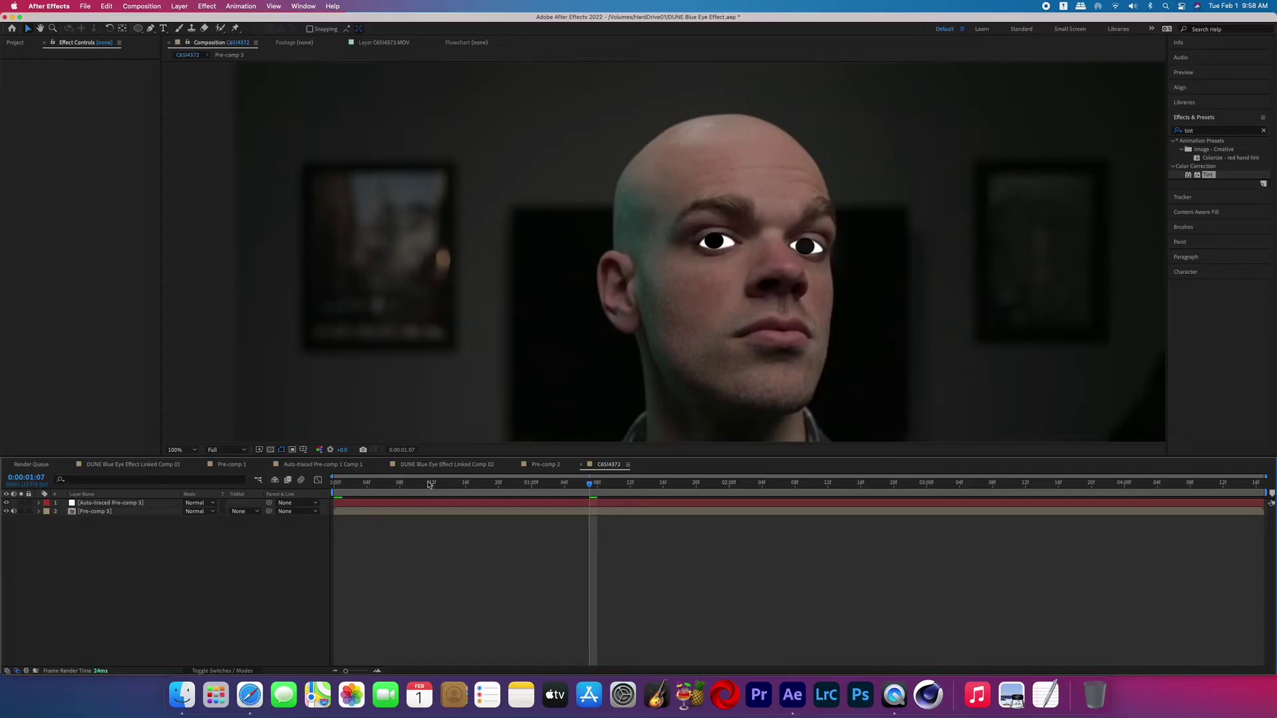
{"action": "double_click", "coordinate": [100, 512]}
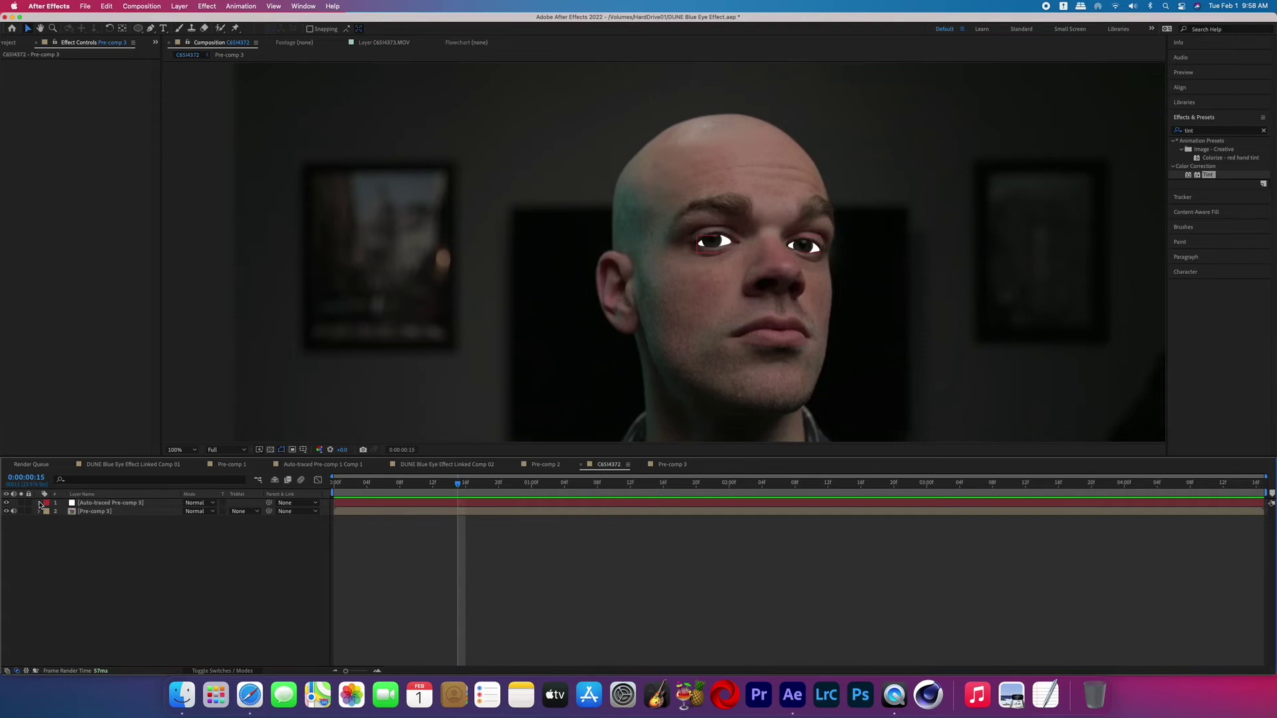
{"action": "left_click", "coordinate": [38, 504]}
{"action": "left_click", "coordinate": [48, 512]}
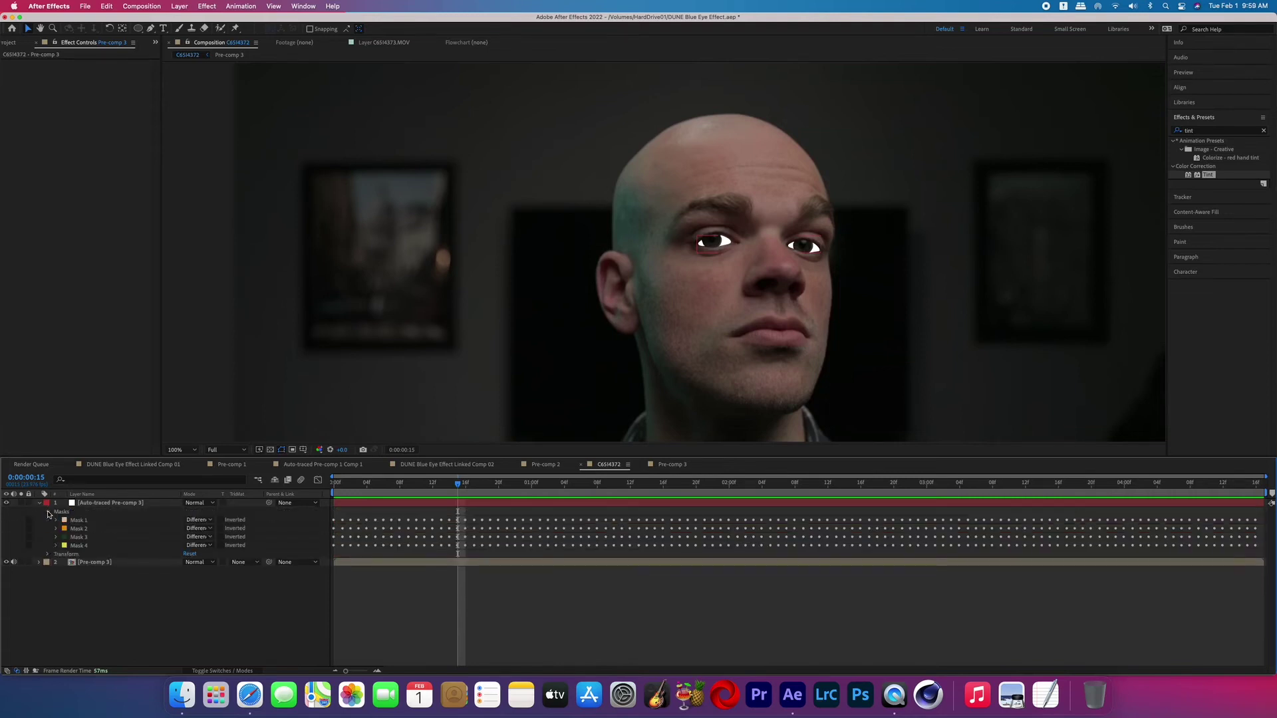
- Keyframe a 3-pixel Mask Feather and Mask Expansion on all four masks, then add the red spiral clip
{"action": "left_click", "coordinate": [78, 520]}
{"action": "key", "text": "m"}
{"action": "key", "text": "m"}
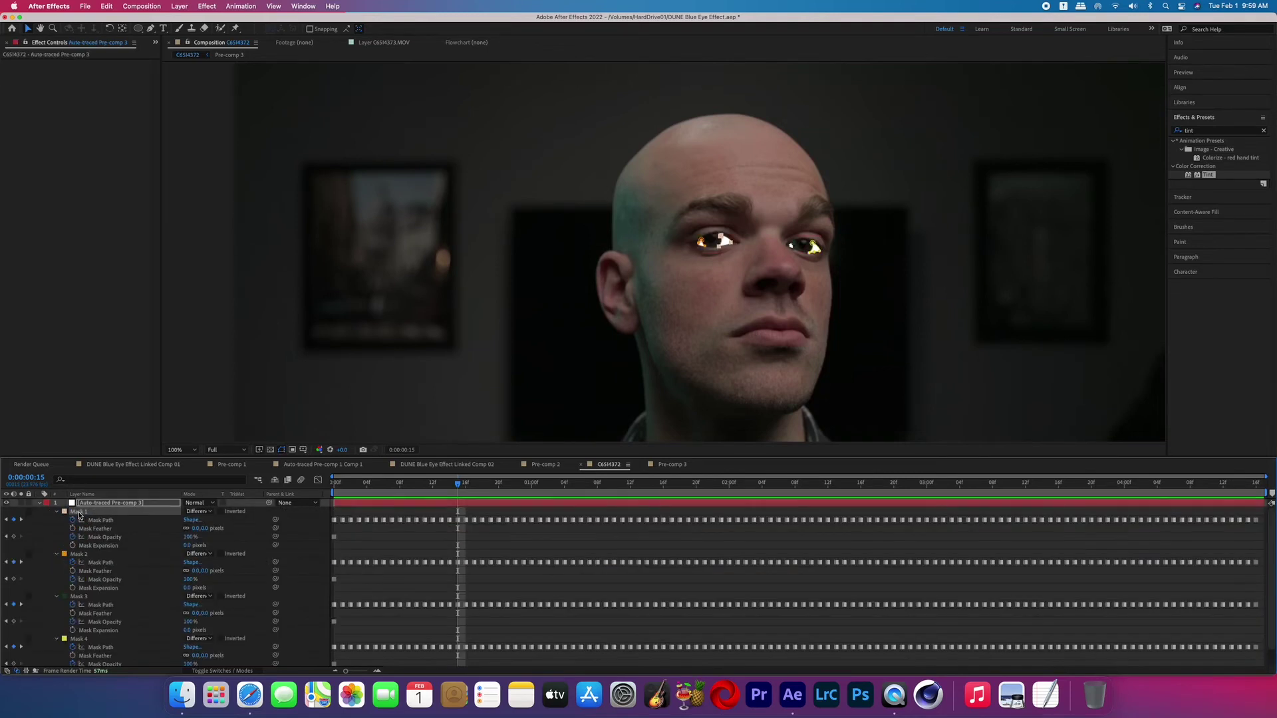
{"action": "key", "text": "super+a"}
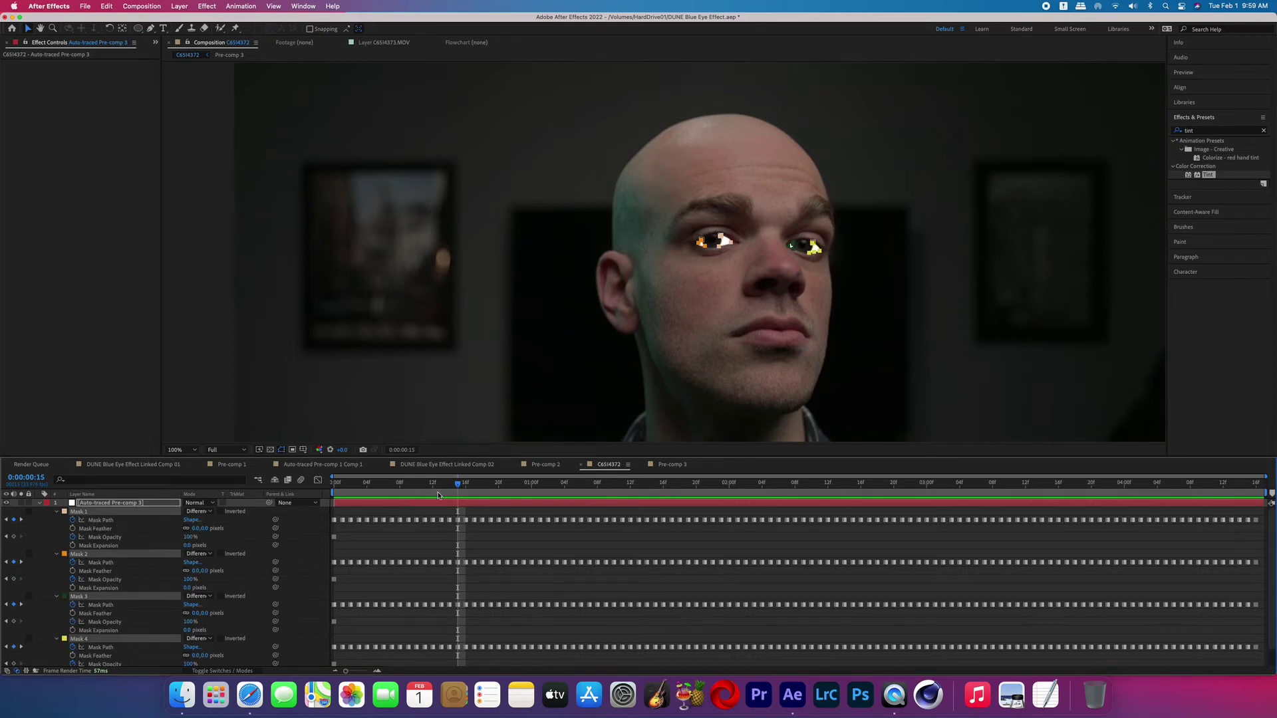
{"action": "key", "text": "Home"}
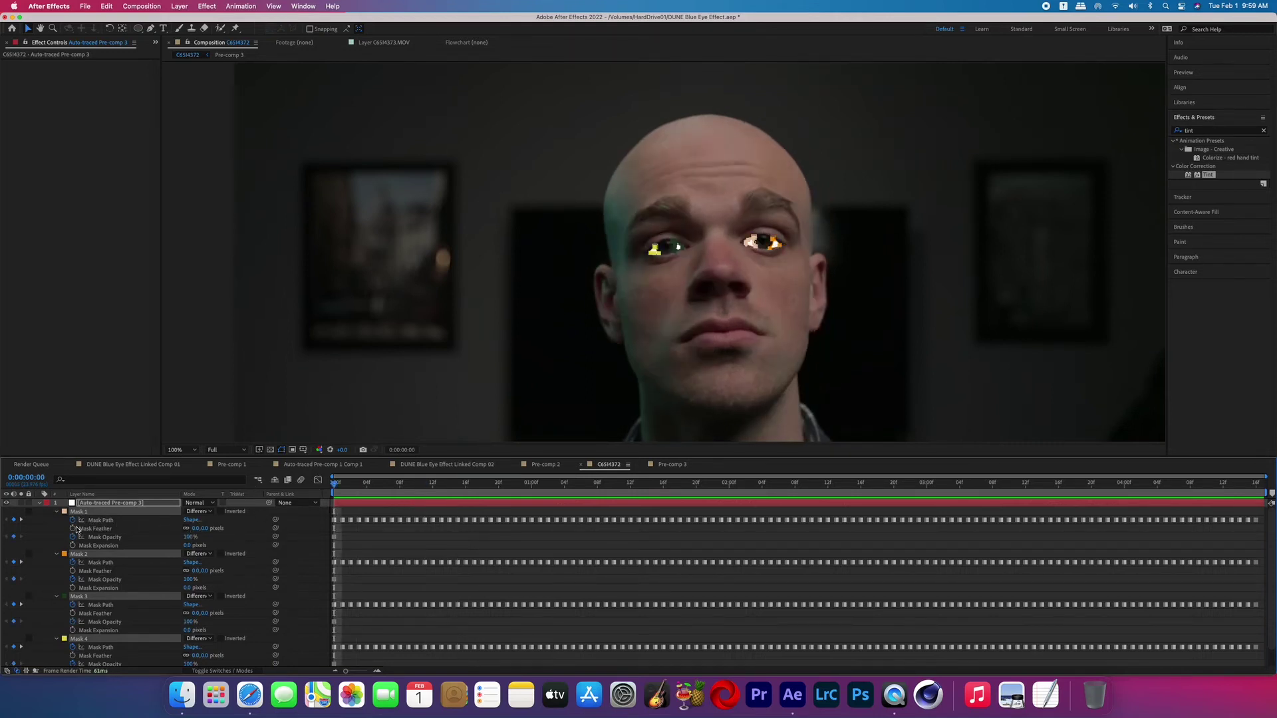
{"action": "left_click", "coordinate": [74, 528]}
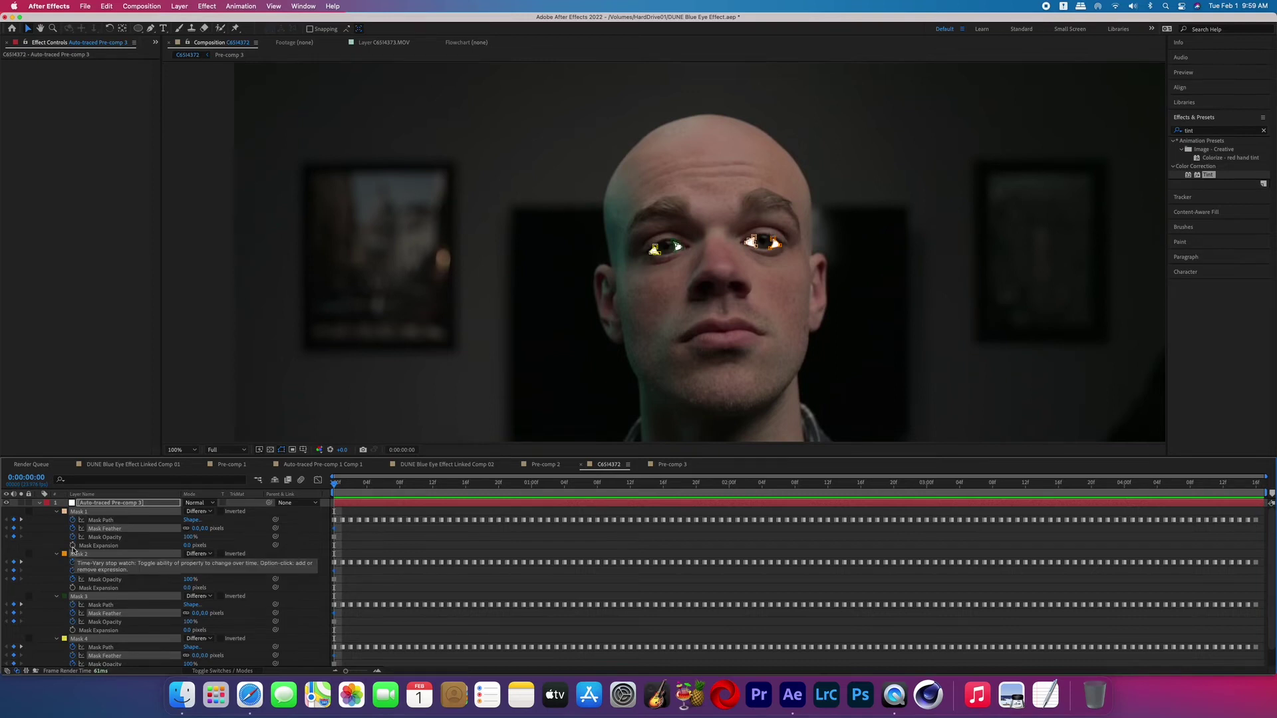
{"action": "left_click", "coordinate": [72, 546]}
{"action": "left_click", "coordinate": [203, 528]}
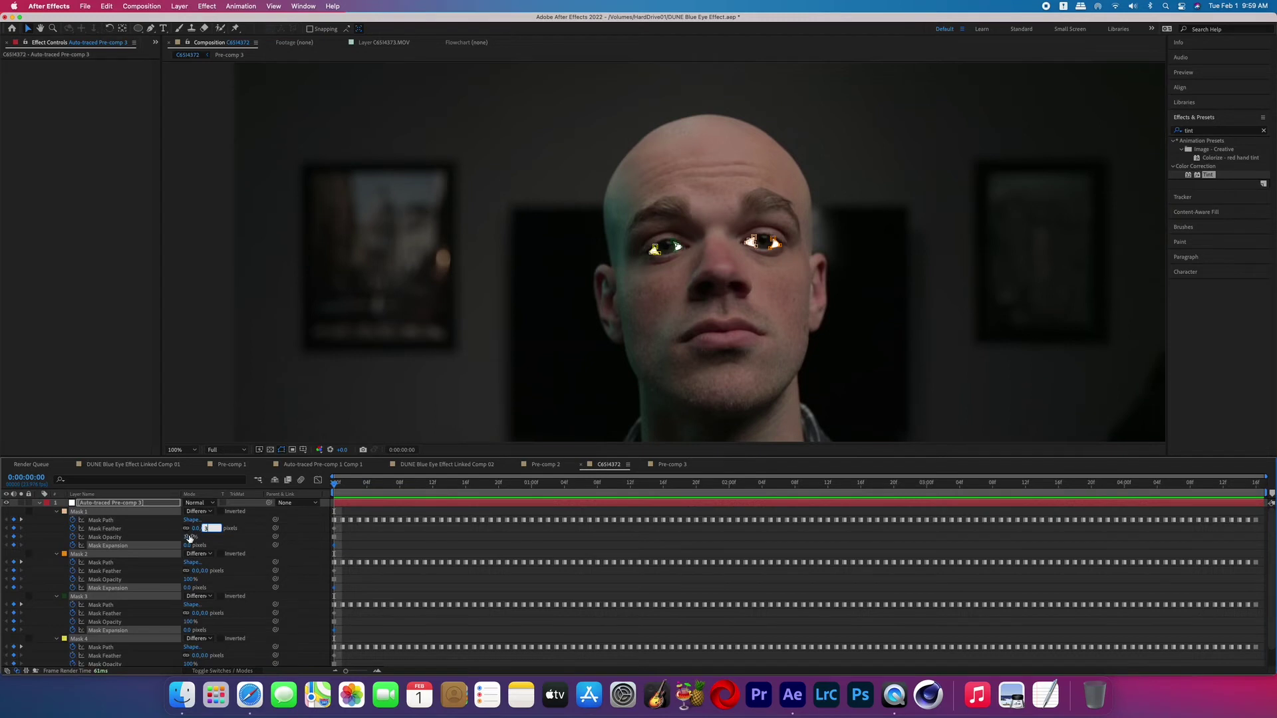
{"action": "left_click", "coordinate": [189, 545]}
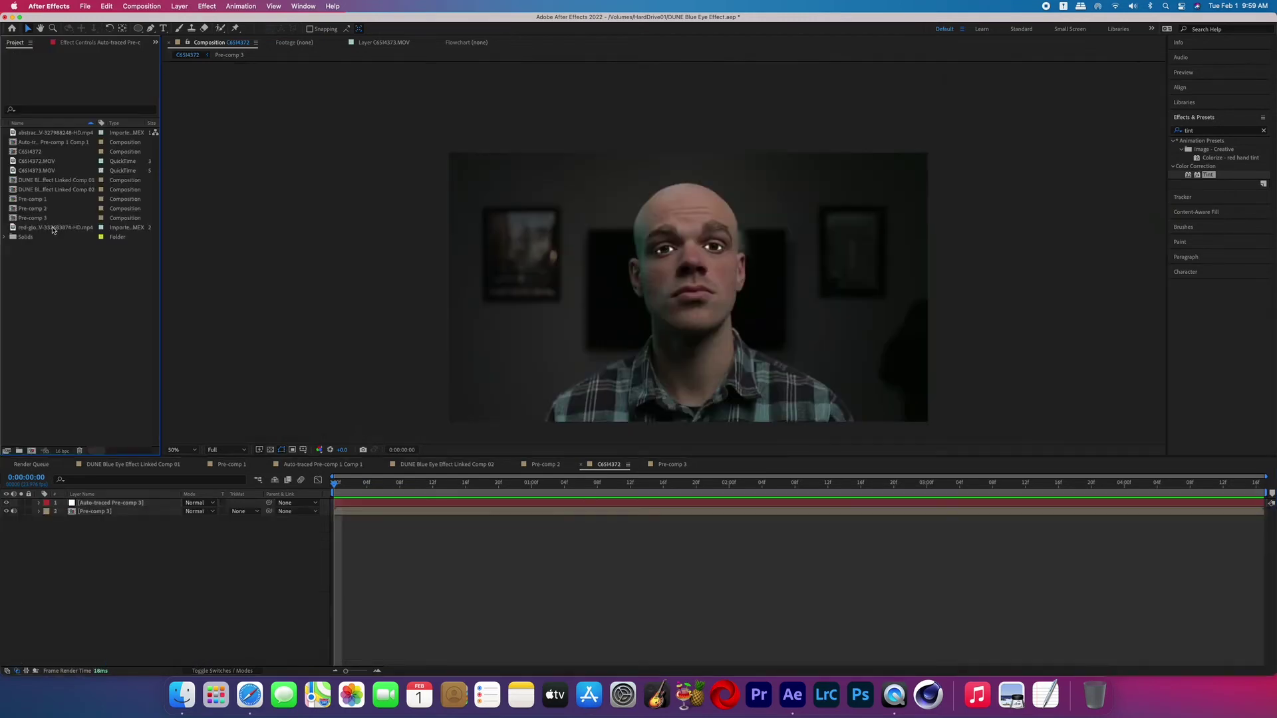
{"action": "left_click_drag", "start_coordinate": [53, 228], "coordinate": [72, 509]}
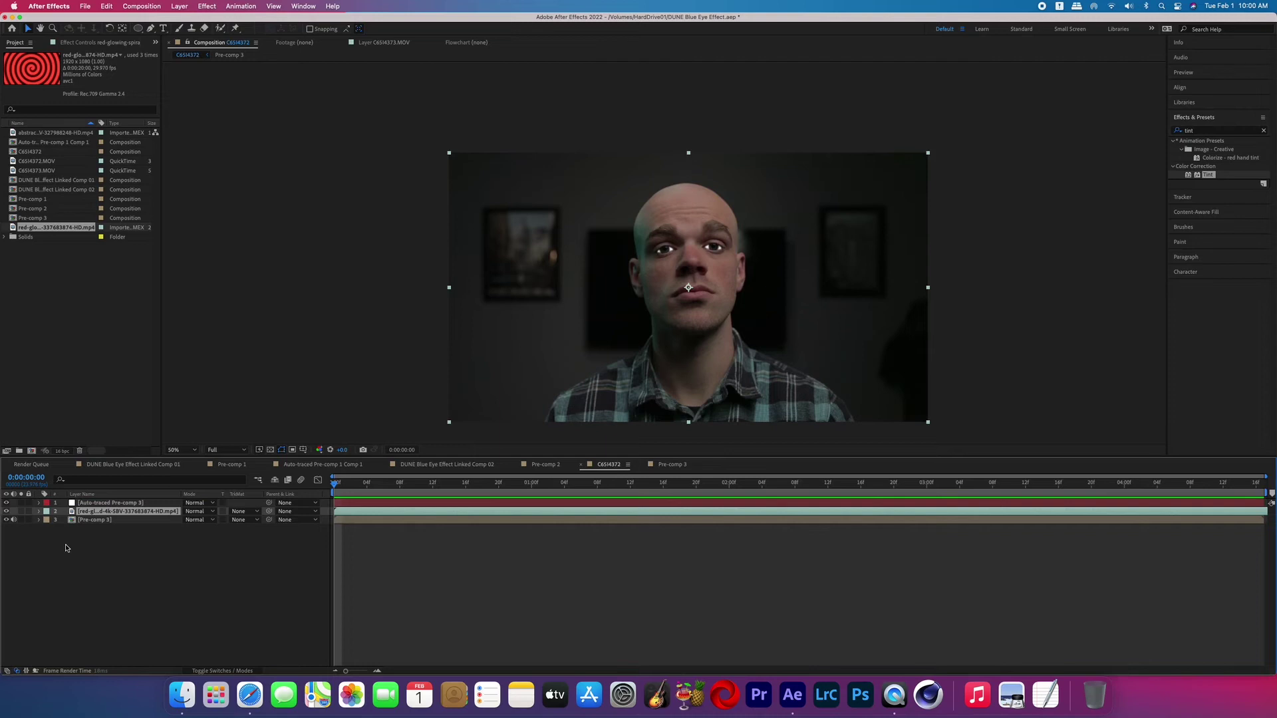
- Lower the spiral's opacity, scale it to 7% over one eye, and duplicate it for the other eye
{"action": "key", "text": "t"}
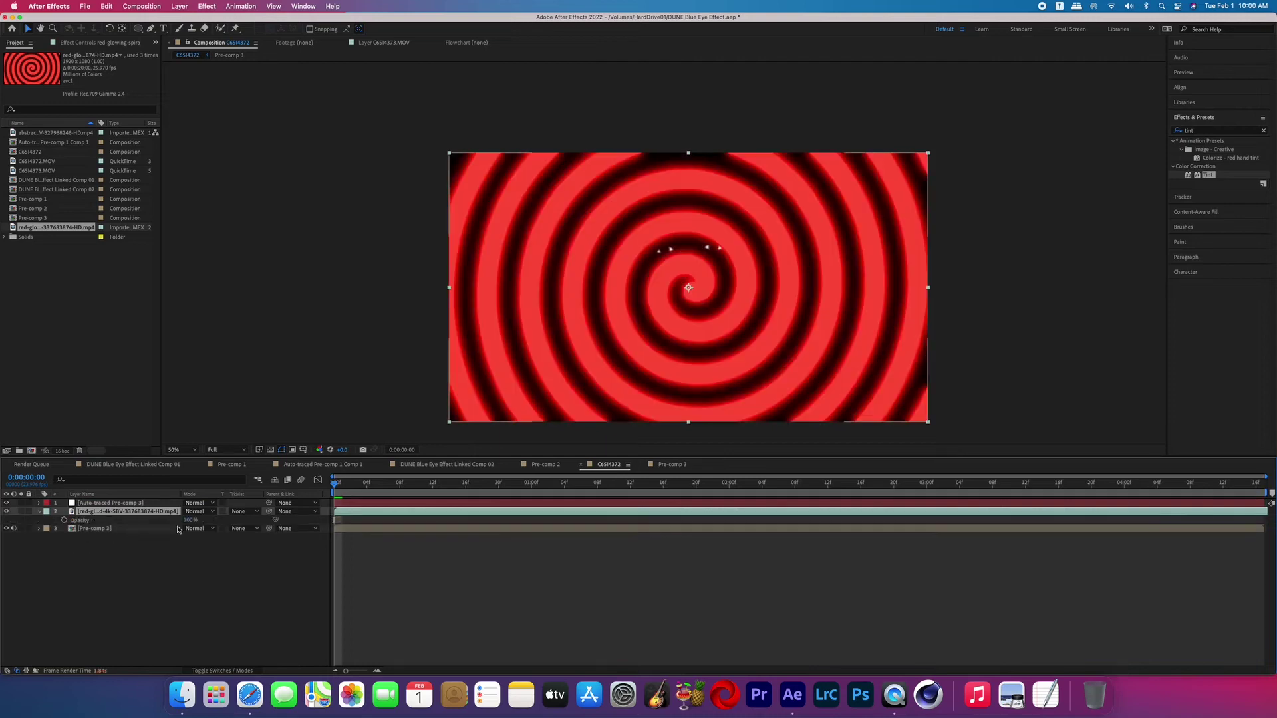
{"action": "mouse_move", "coordinate": [189, 521]}
{"action": "left_mouse_down"}
{"action": "mouse_move", "coordinate": [146, 526]}
{"action": "mouse_move", "coordinate": [219, 520]}
{"action": "mouse_move", "coordinate": [206, 520]}
{"action": "left_mouse_up"}
{"action": "key", "text": "s"}
{"action": "key", "text": "p"}
{"action": "key", "text": "s"}
{"action": "key", "text": "period"}
{"action": "key", "text": "period"}
{"action": "key", "text": "super+d"}
{"action": "key", "text": "p"}
{"action": "left_click", "coordinate": [126, 528]}
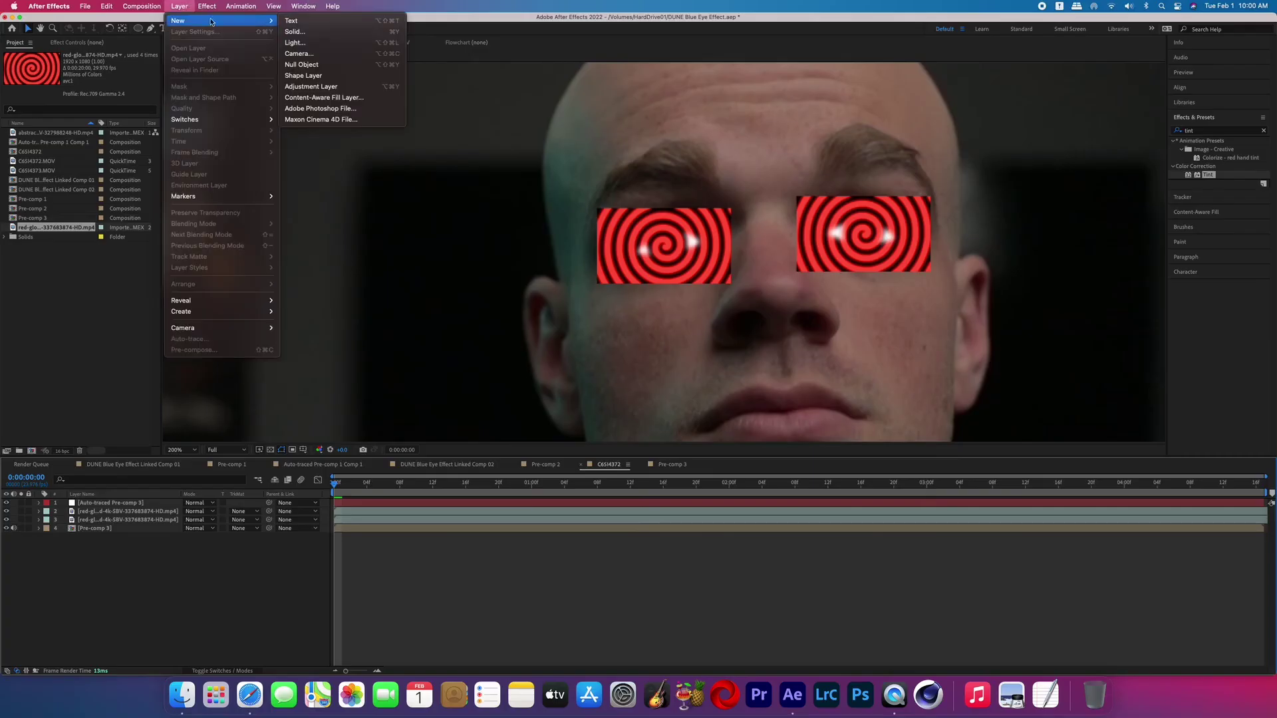
- Rename the nulls Left Eye and Right Eye, then select Null 8's position keyframes in Pre-comp 3
{"action": "right_click", "coordinate": [94, 507]}
{"action": "left_click", "coordinate": [124, 653]}
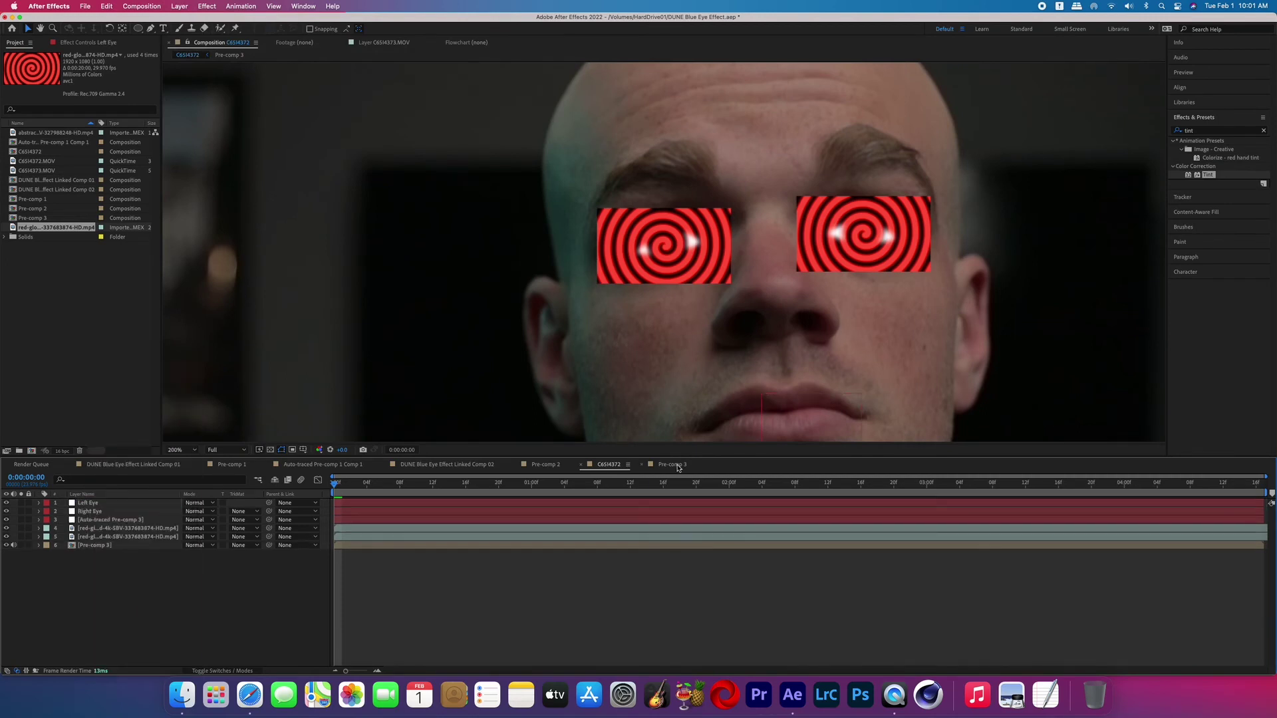
{"action": "left_click", "coordinate": [671, 464]}
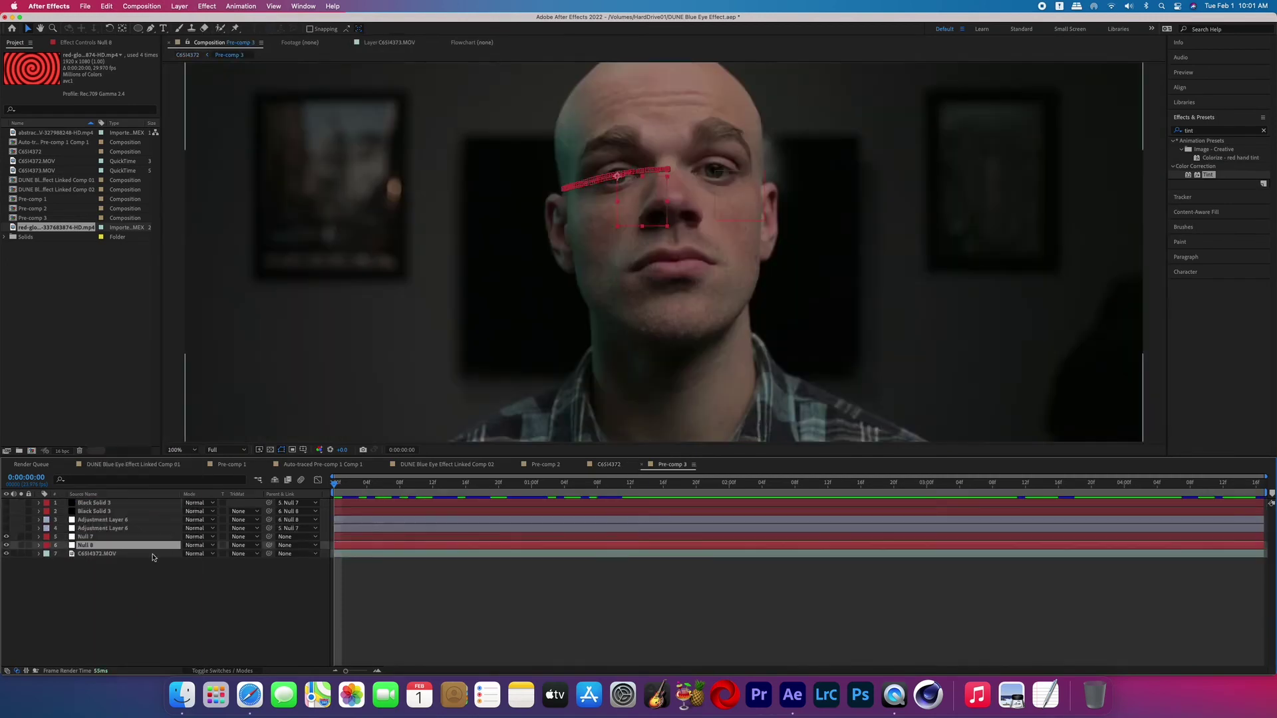
{"action": "left_click", "coordinate": [40, 545]}
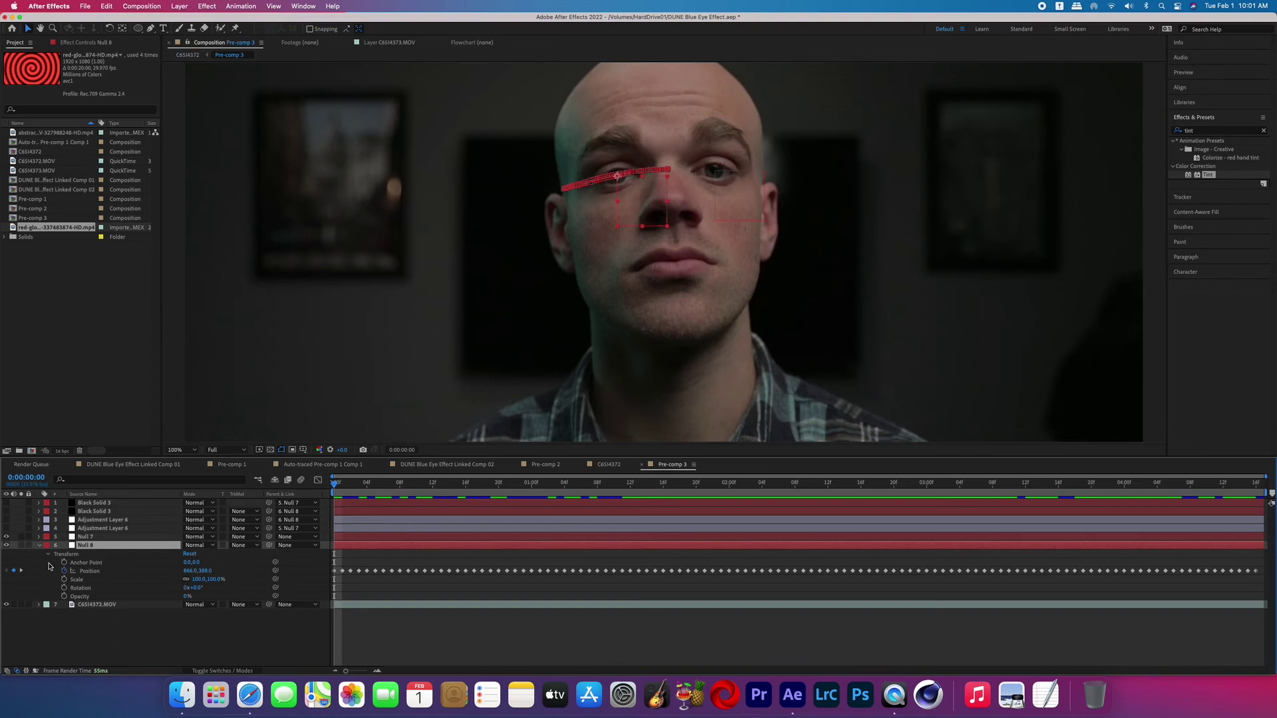
{"action": "left_click", "coordinate": [90, 571]}
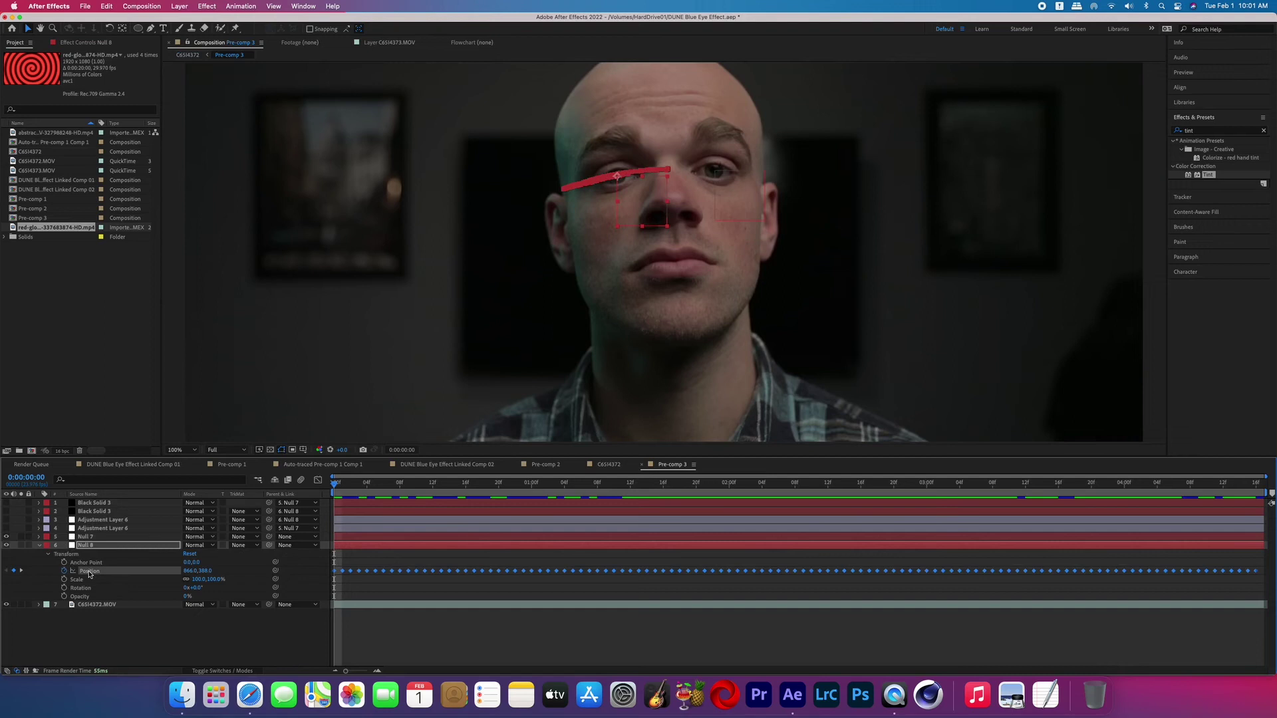
- Paste the tracked position keyframes onto Right Eye's Position in C6514372
{"action": "left_click", "coordinate": [609, 464]}
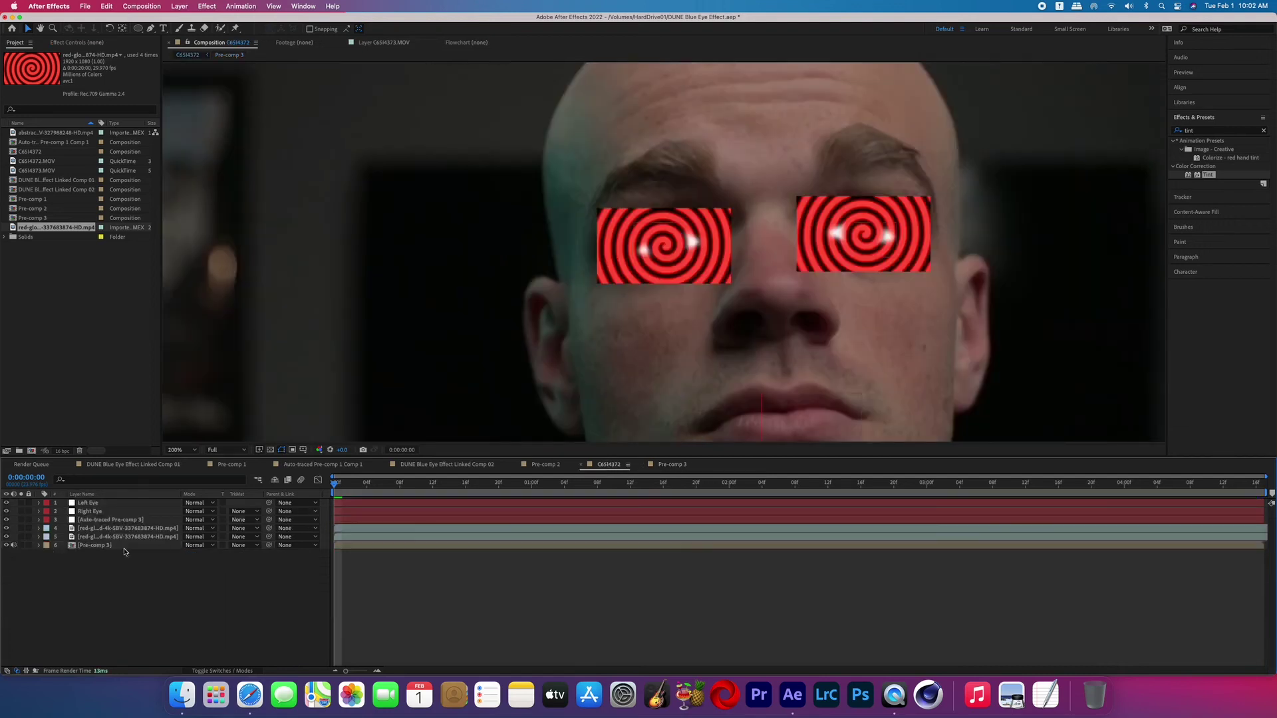
{"action": "left_click", "coordinate": [99, 512]}
{"action": "key", "text": "p"}
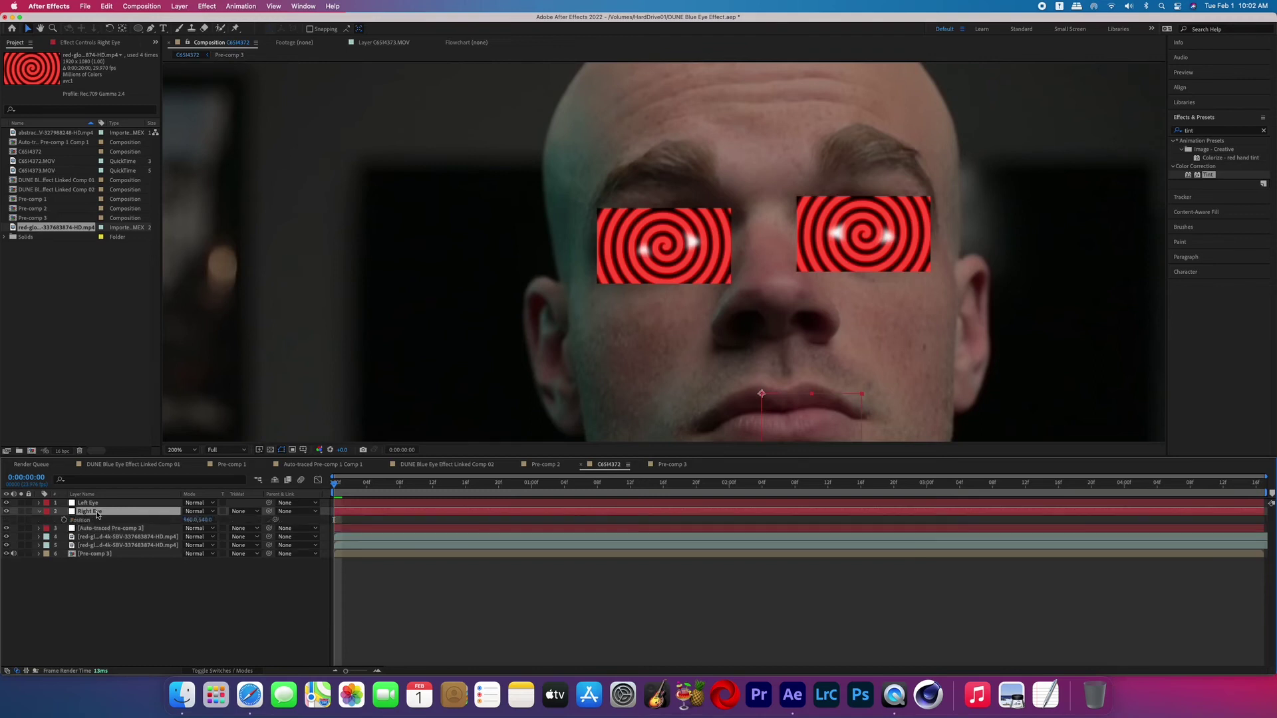
{"action": "left_click", "coordinate": [64, 520]}
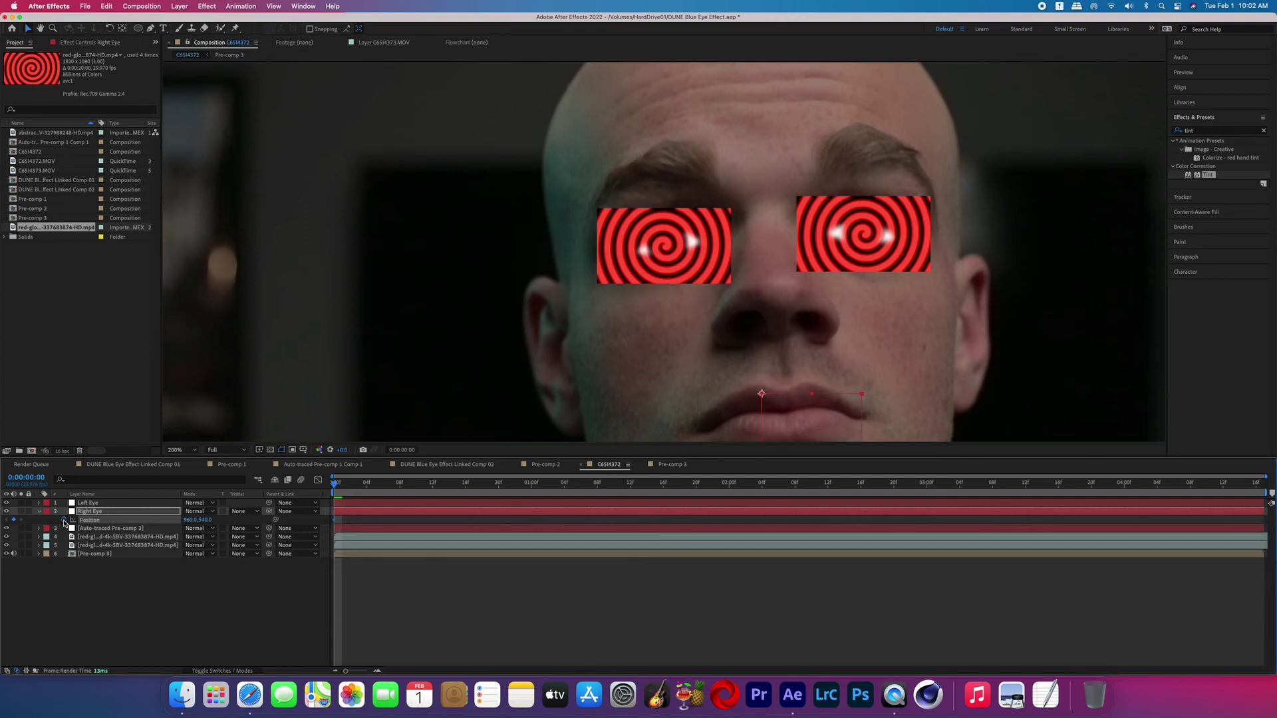
{"action": "key", "text": "super+v"}
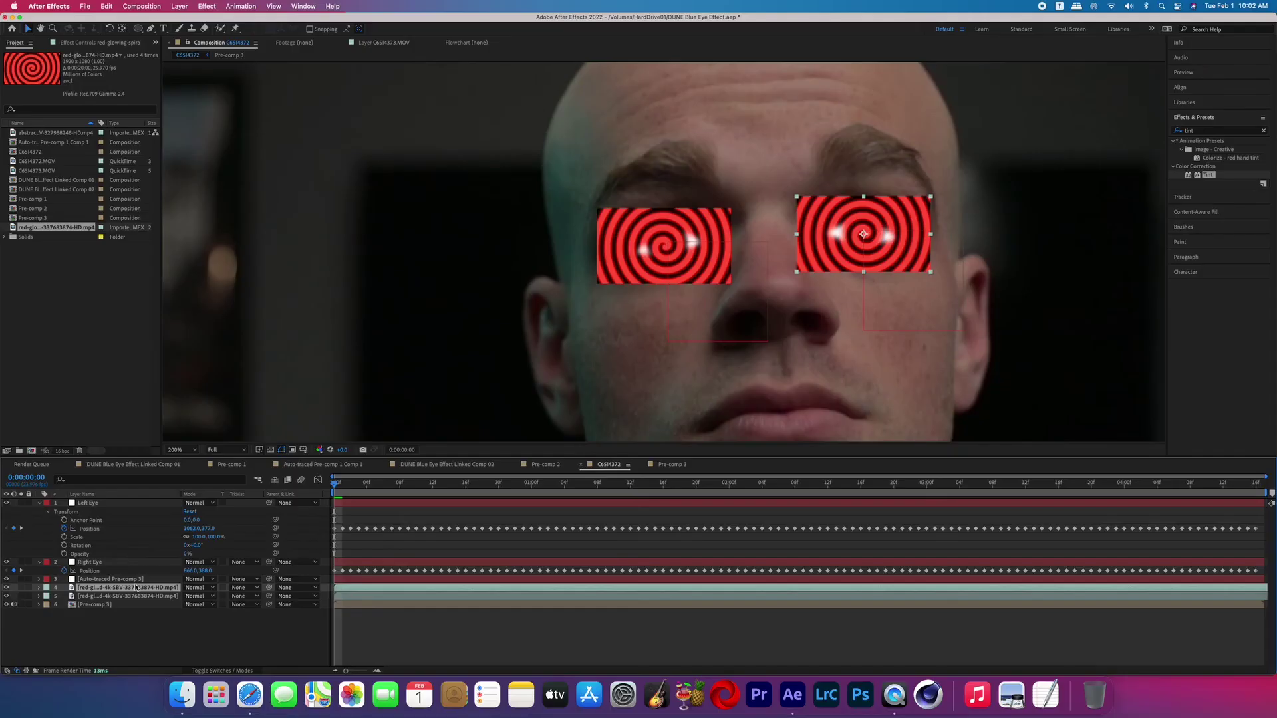
{"action": "left_click", "coordinate": [279, 588]}
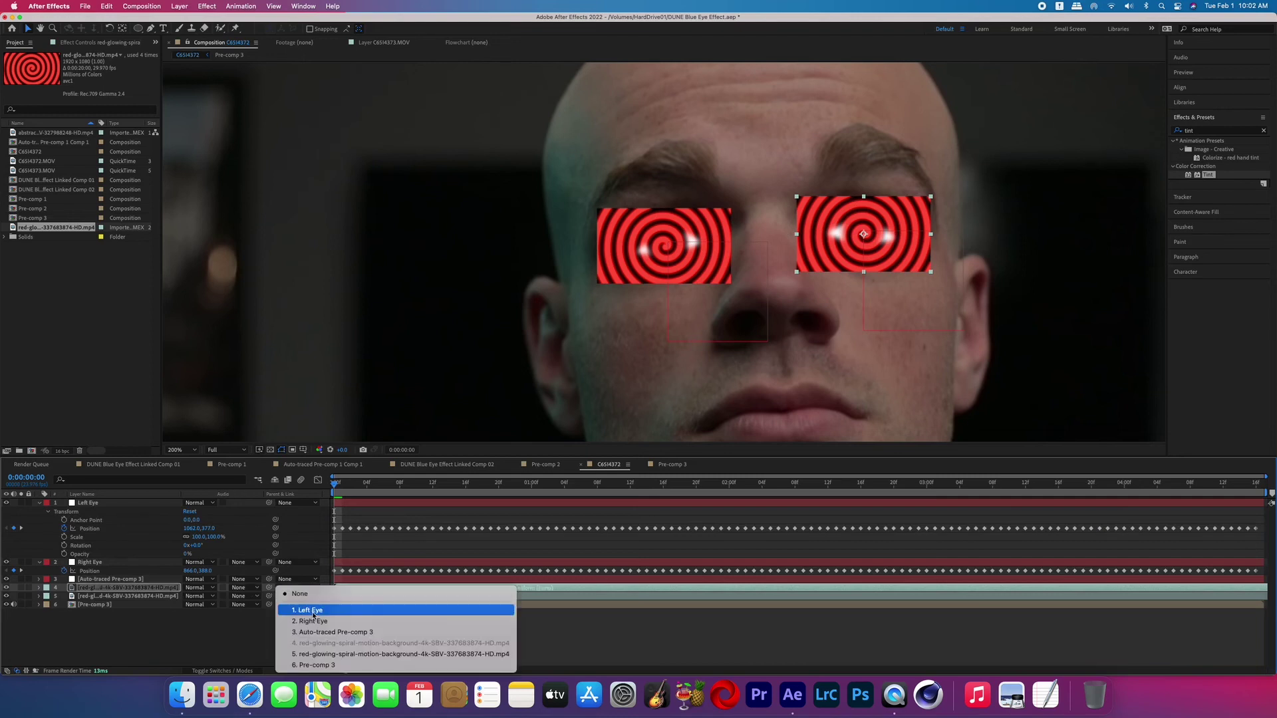
- Parent the spirals to Left Eye and Right Eye, and put an auto-traced mask copy above the second spiral
{"action": "left_click", "coordinate": [296, 607]}
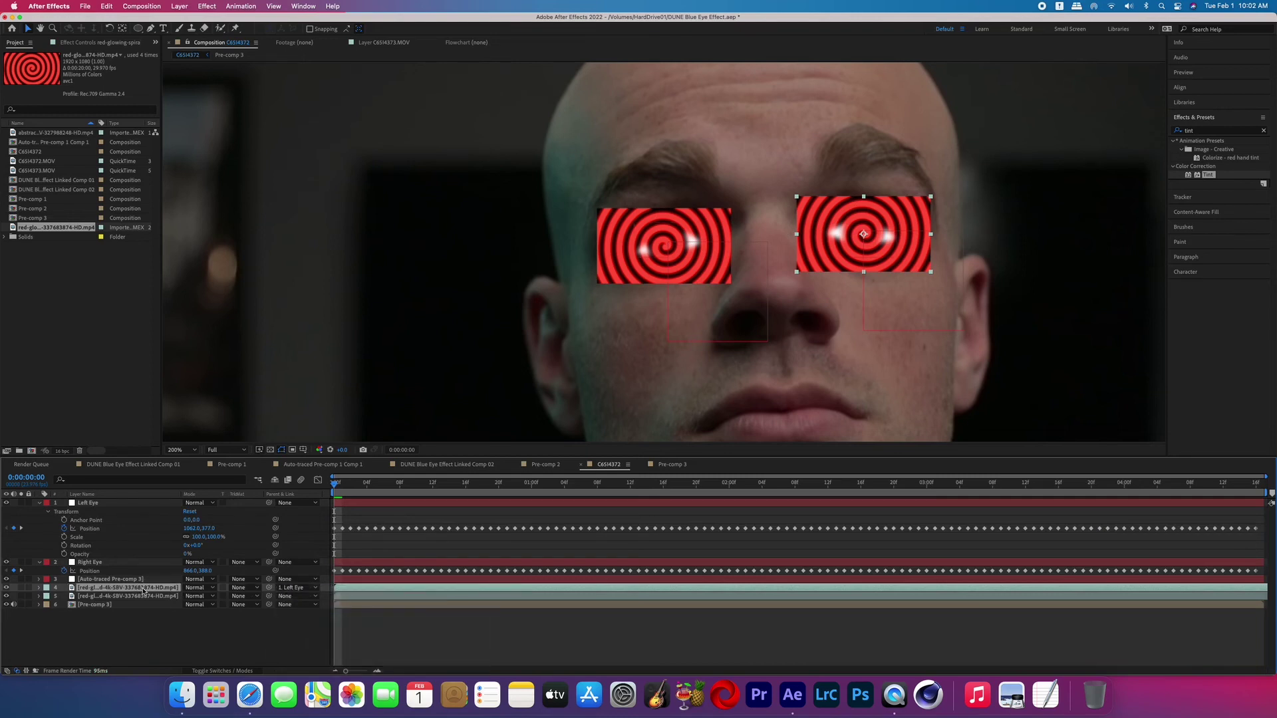
{"action": "left_click", "coordinate": [296, 596]}
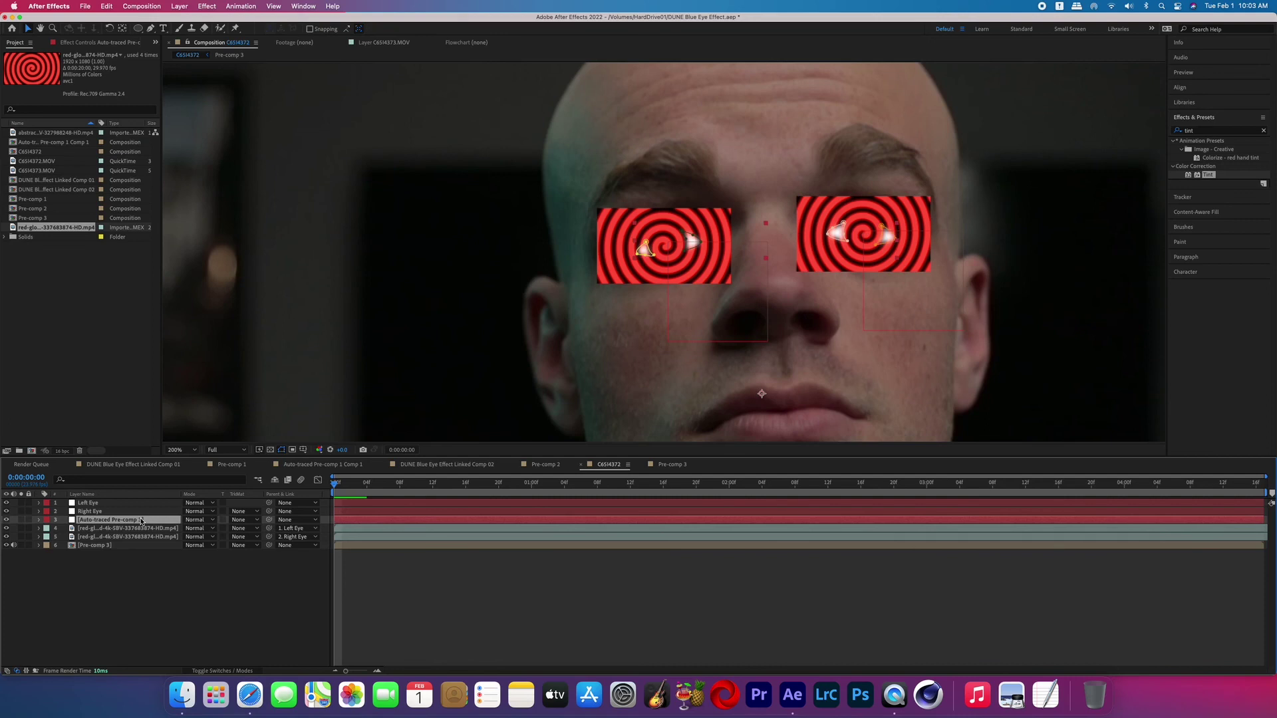
{"action": "key", "text": "super+d"}
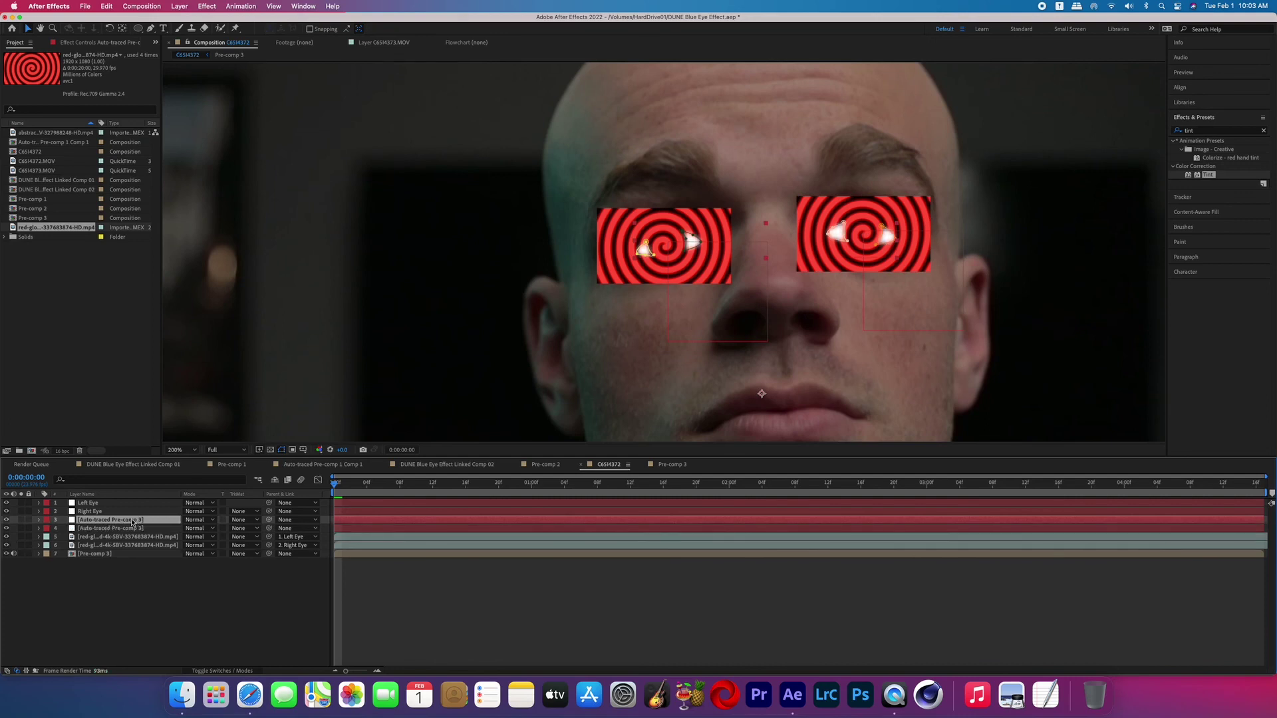
{"action": "left_click_drag", "start_coordinate": [133, 523], "coordinate": [132, 542]}
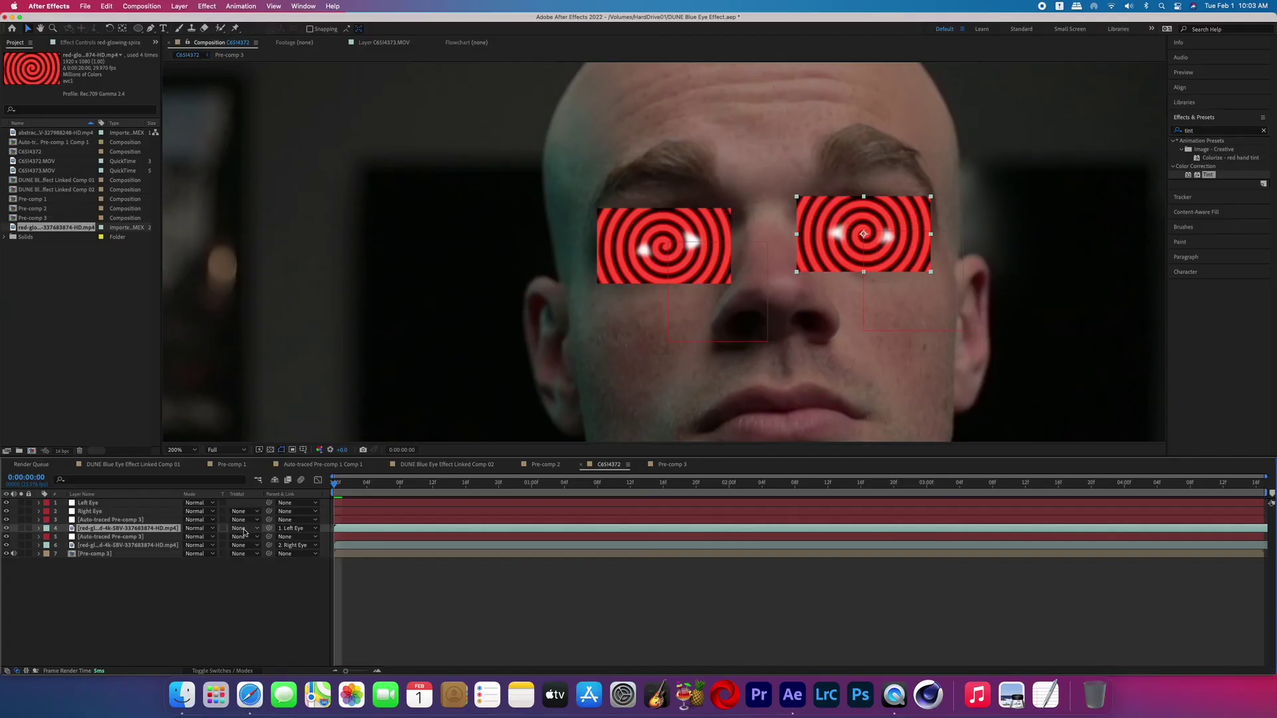
- Set both spiral layers' TrkMat to Alpha Matte using the eye-mask layers above them
{"action": "left_click", "coordinate": [244, 530]}
{"action": "left_click", "coordinate": [263, 556]}
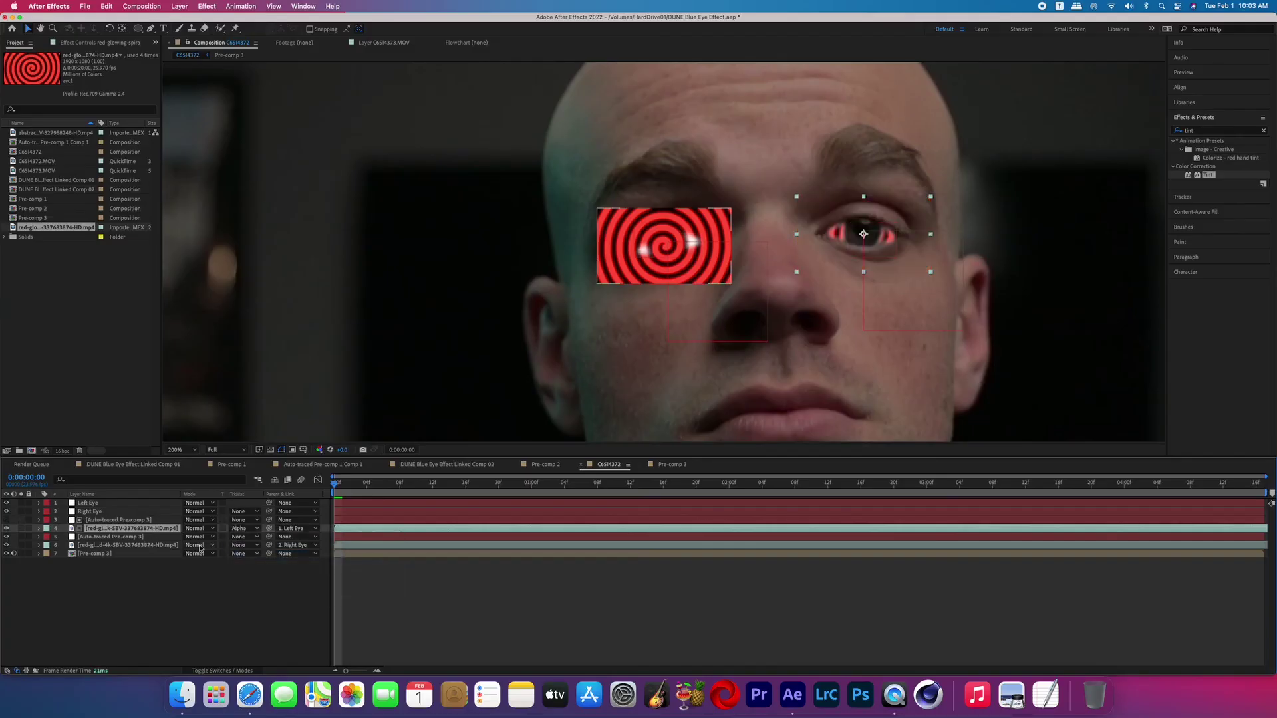
{"action": "left_click", "coordinate": [237, 545]}
{"action": "left_click", "coordinate": [259, 573]}
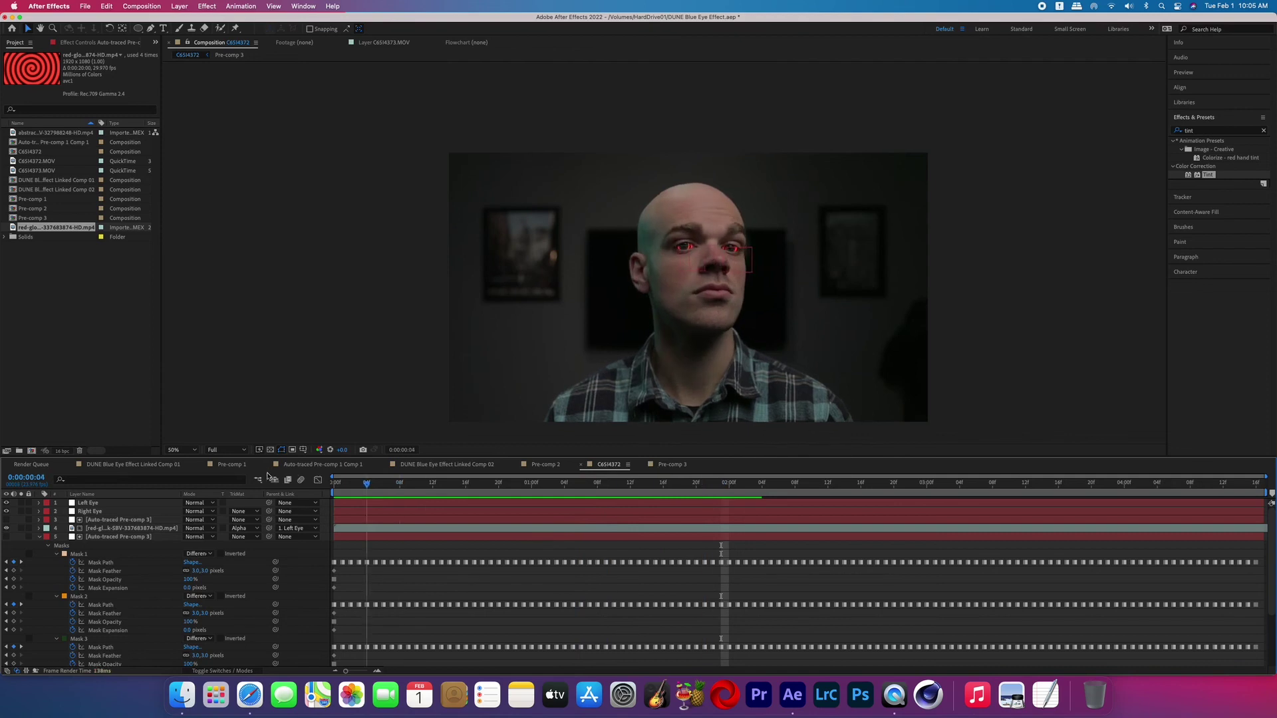
- Apply a Tint effect to the first spiral with Map White To set to red
{"action": "left_click", "coordinate": [38, 536]}
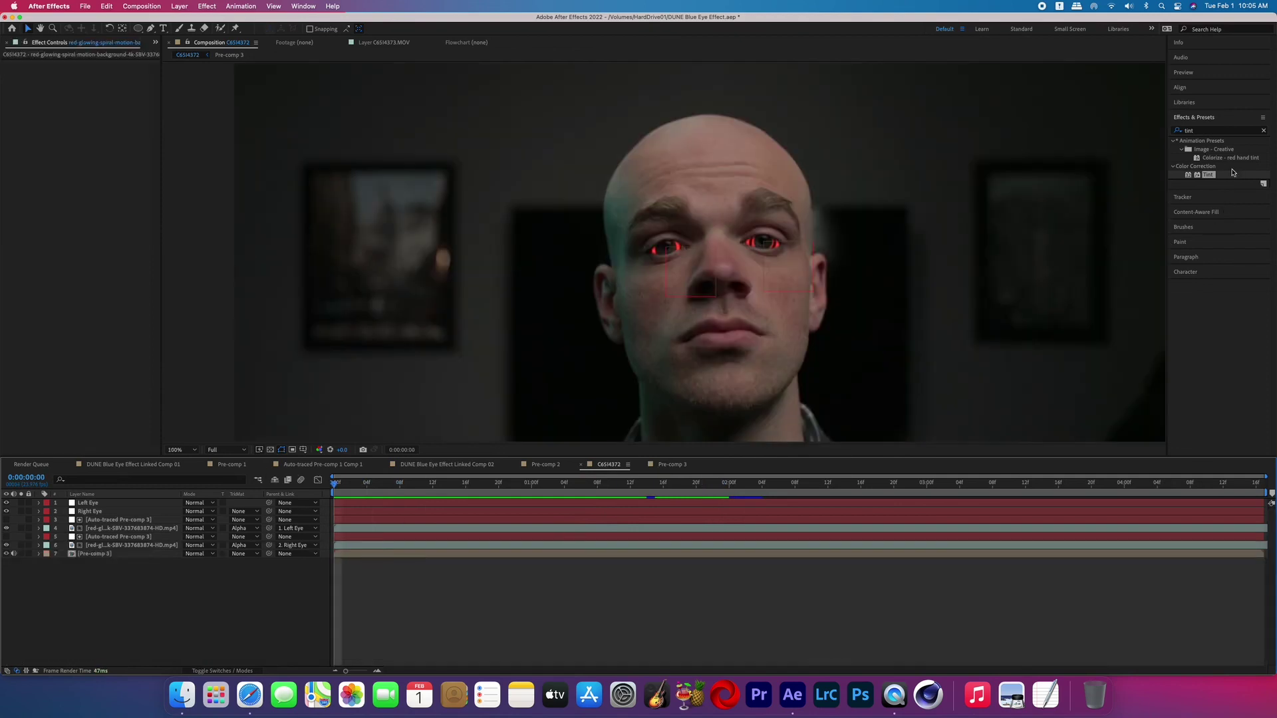
{"action": "left_click_drag", "start_coordinate": [1218, 174], "coordinate": [353, 528]}
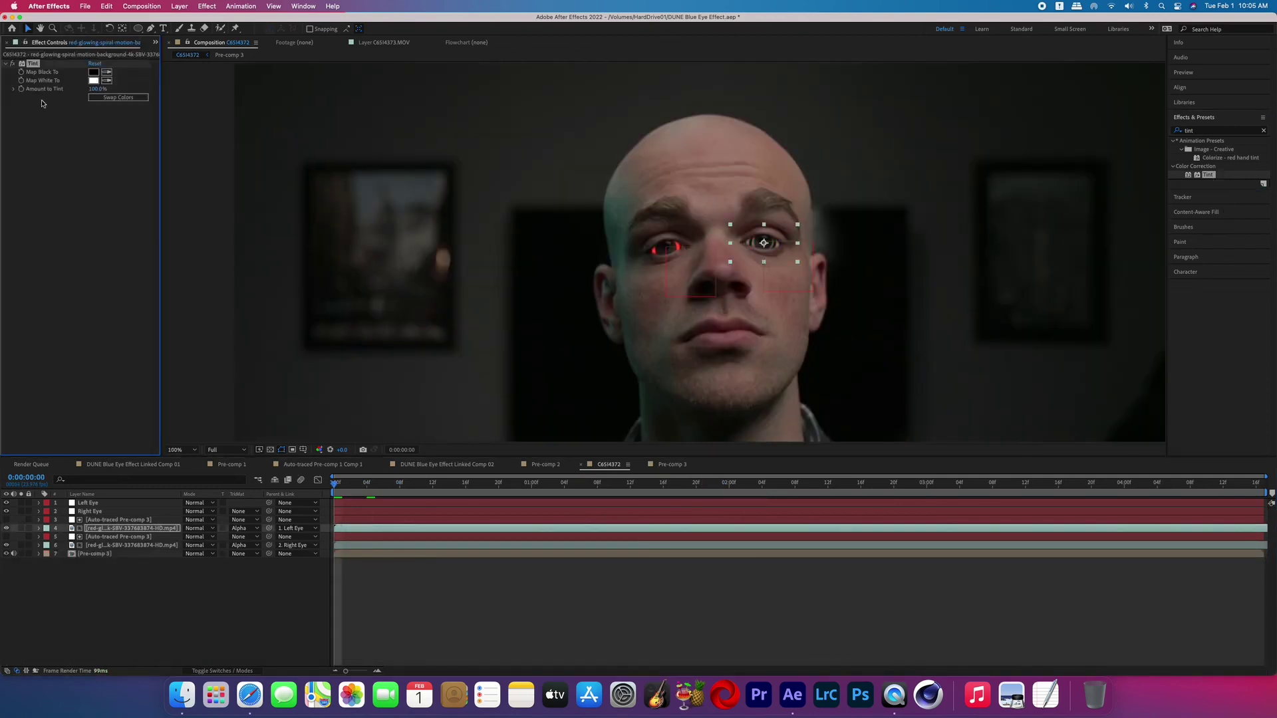
{"action": "left_click", "coordinate": [94, 80]}
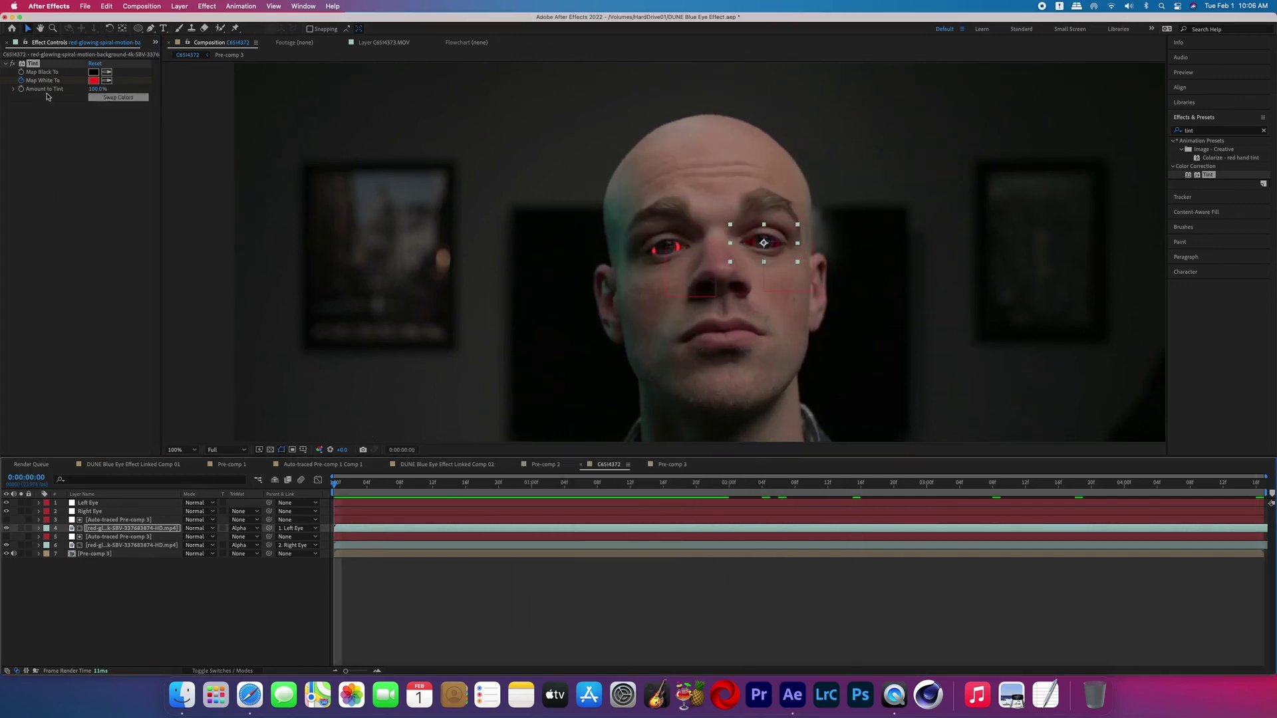
- Copy the red Tint effect onto the second spiral layer
{"action": "left_click", "coordinate": [34, 64]}
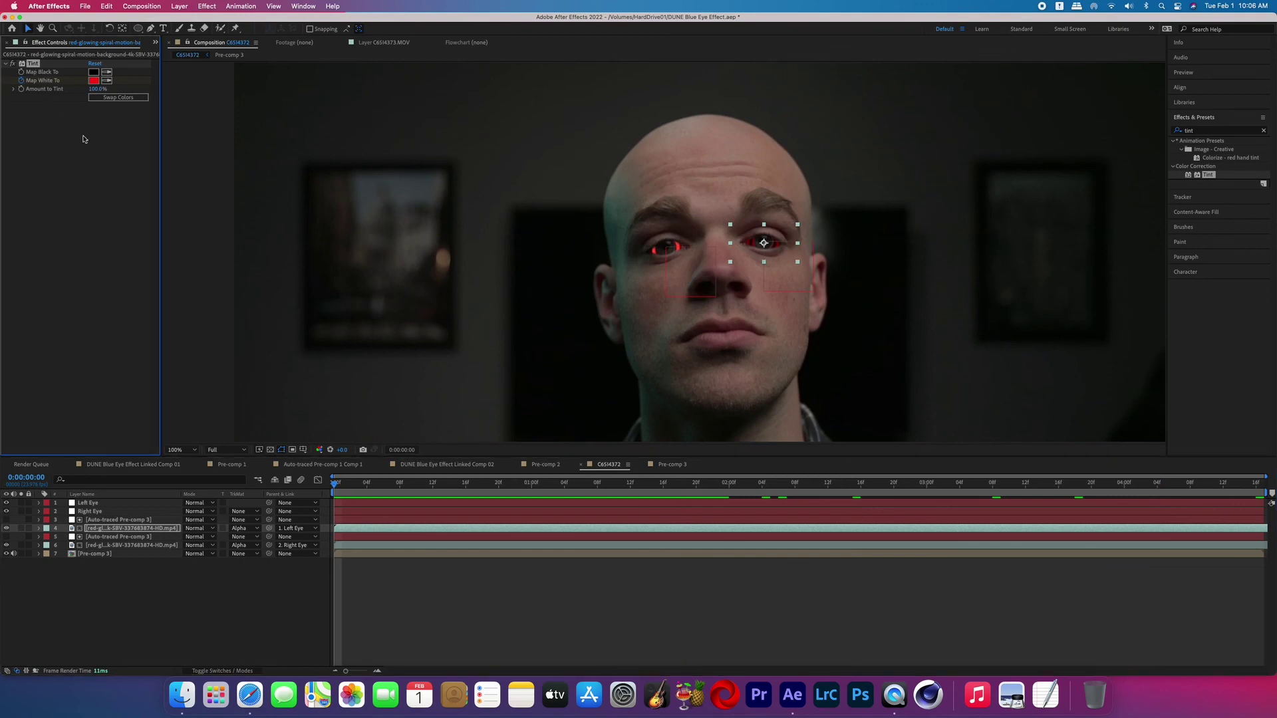
{"action": "left_click", "coordinate": [120, 543]}
{"action": "key", "text": "super+v"}
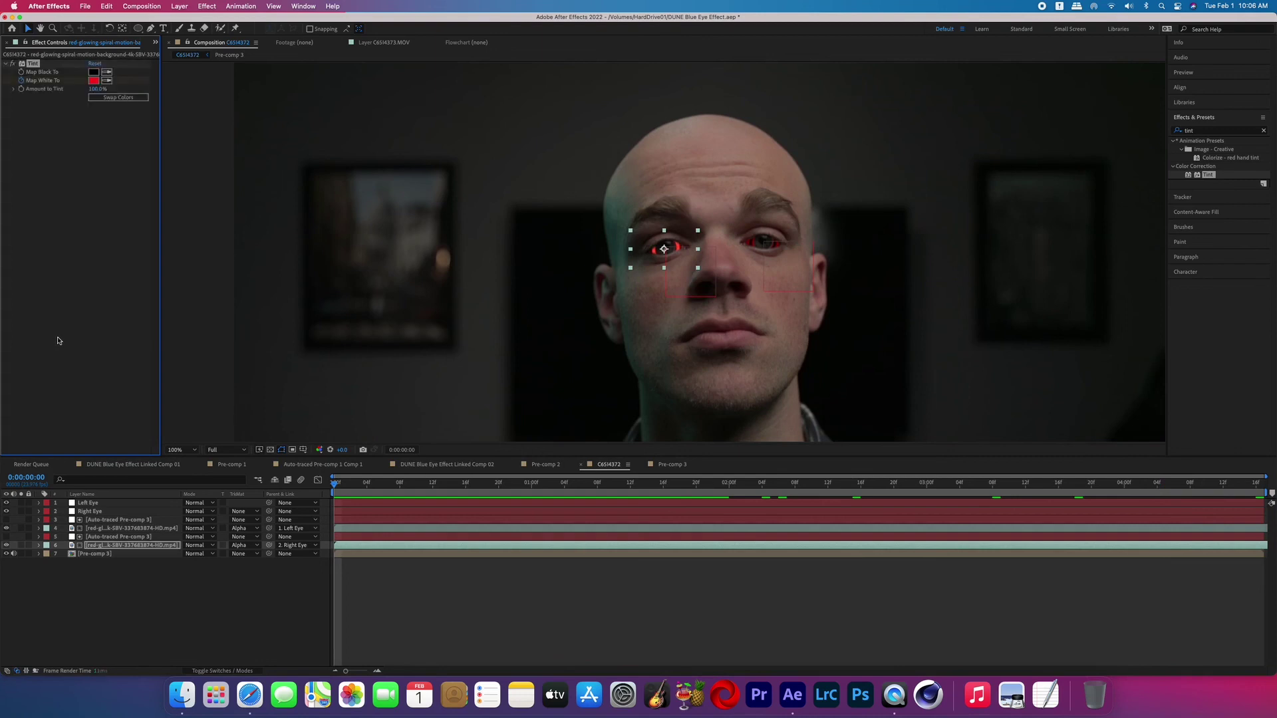